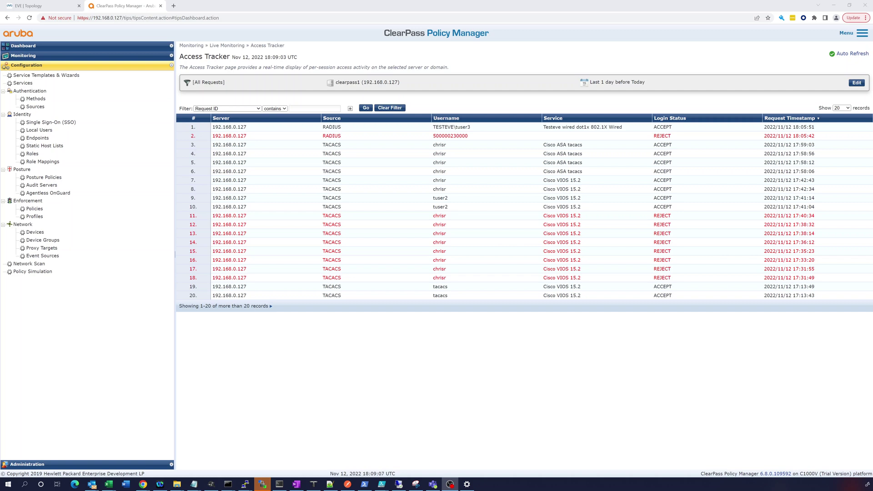
Glance at the EVE-NG lab topology, then return to the ClearPass Access Tracker
{"action": "left_click", "coordinate": [39, 8]}
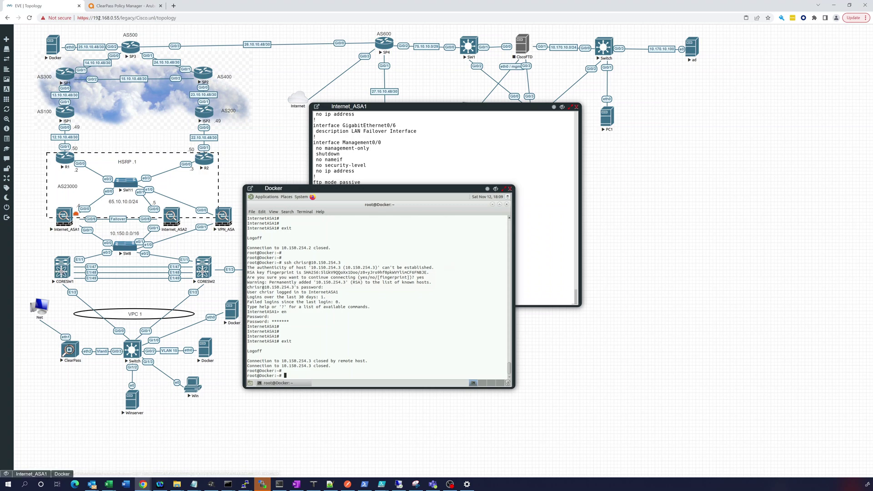
{"action": "left_click", "coordinate": [123, 6]}
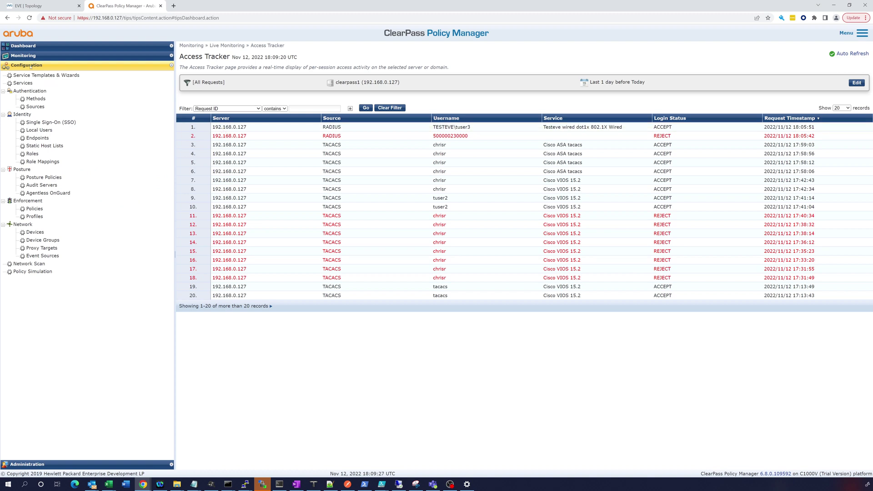
Duplicate the Cisco ASA tacacs service and open the copy for editing
{"action": "left_click", "coordinate": [25, 84]}
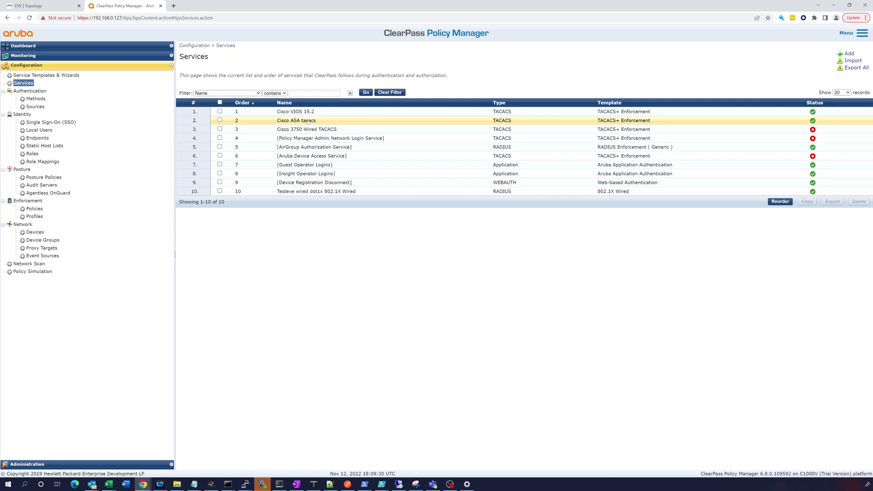
{"action": "left_click", "coordinate": [220, 121]}
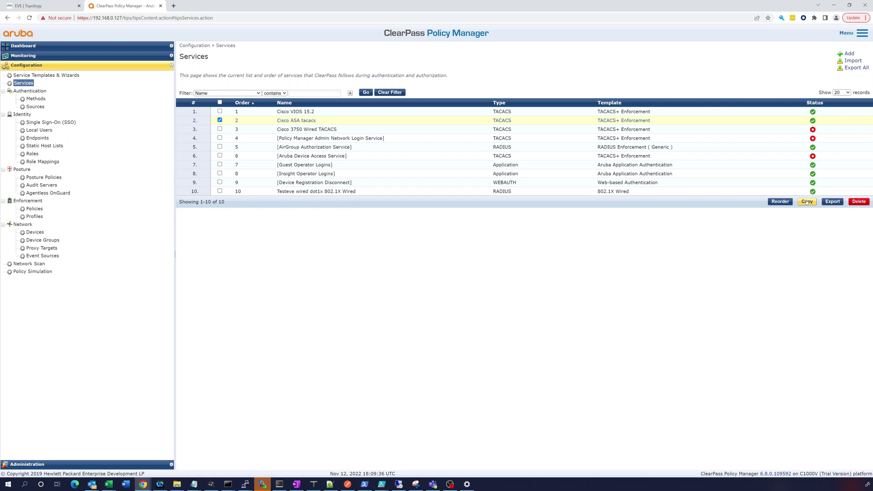
{"action": "left_click", "coordinate": [807, 202]}
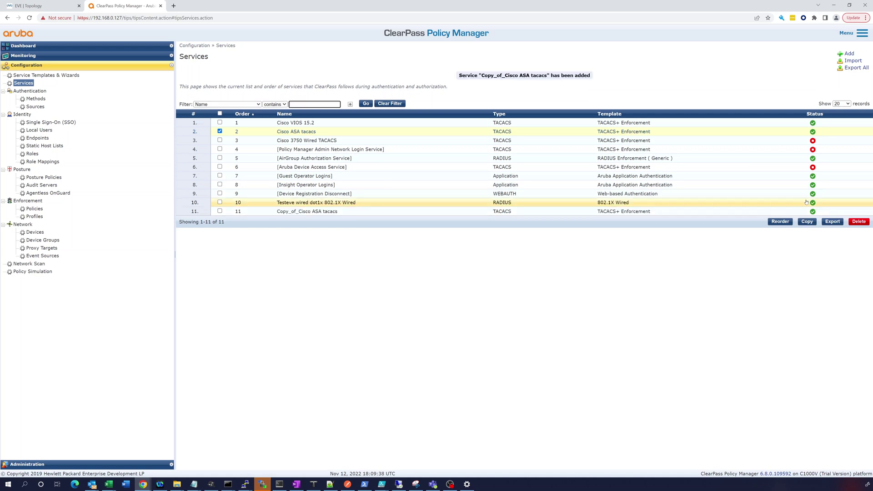
{"action": "left_click", "coordinate": [318, 212]}
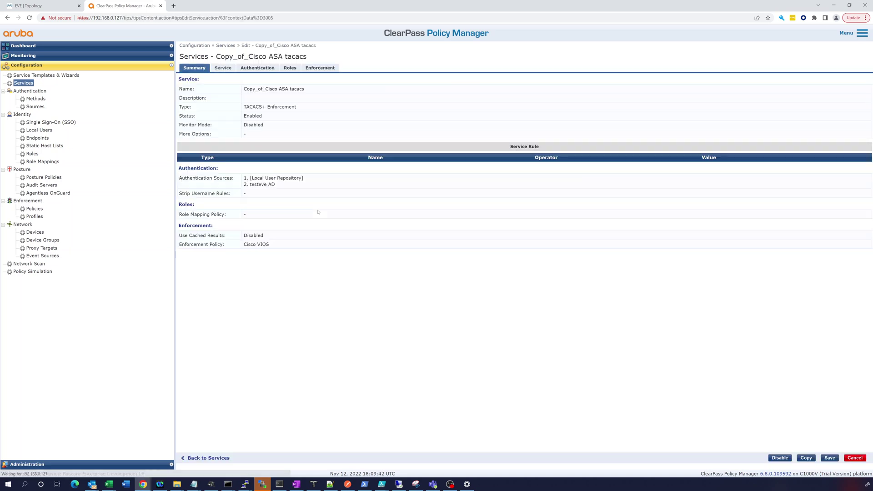
Rename the copied service to Cisco Nexus tacacs
{"action": "left_click", "coordinate": [229, 69]}
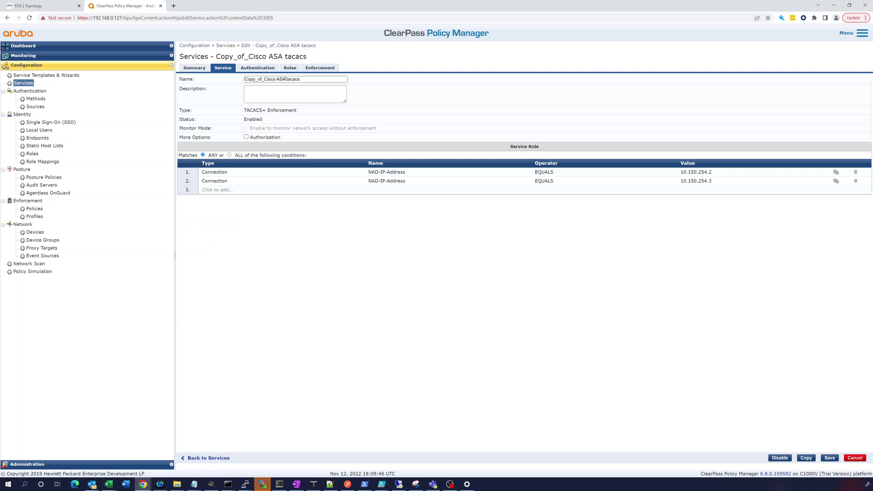
{"action": "mouse_move", "coordinate": [285, 79]}
{"action": "left_mouse_down"}
{"action": "mouse_move", "coordinate": [256, 79]}
{"action": "mouse_move", "coordinate": [278, 80]}
{"action": "left_mouse_up"}
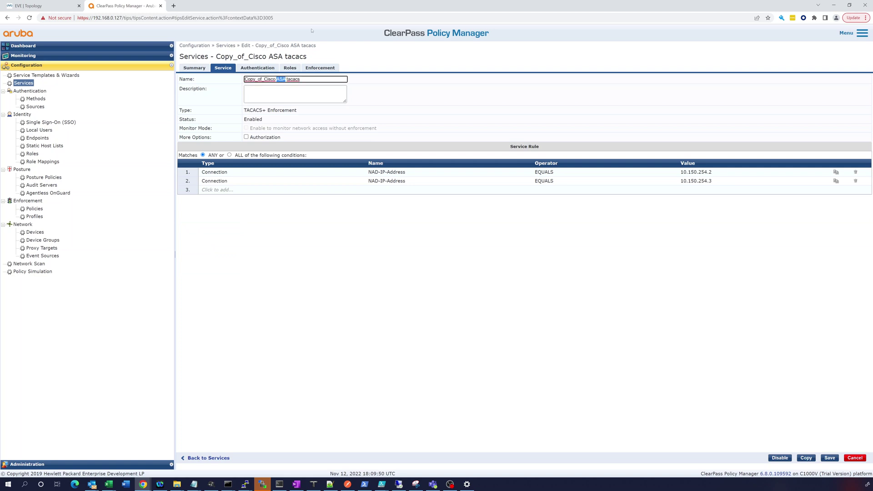
{"action": "type", "text": "Nexus"}
{"action": "key", "text": "Home"}
{"action": "key", "text": "Delete"}
{"action": "key", "text": "Delete"}
{"action": "key", "text": "Delete"}
{"action": "key", "text": "Delete"}
{"action": "key", "text": "Delete"}
{"action": "key", "text": "Delete"}
{"action": "key", "text": "Delete"}
{"action": "key", "text": "Delete"}
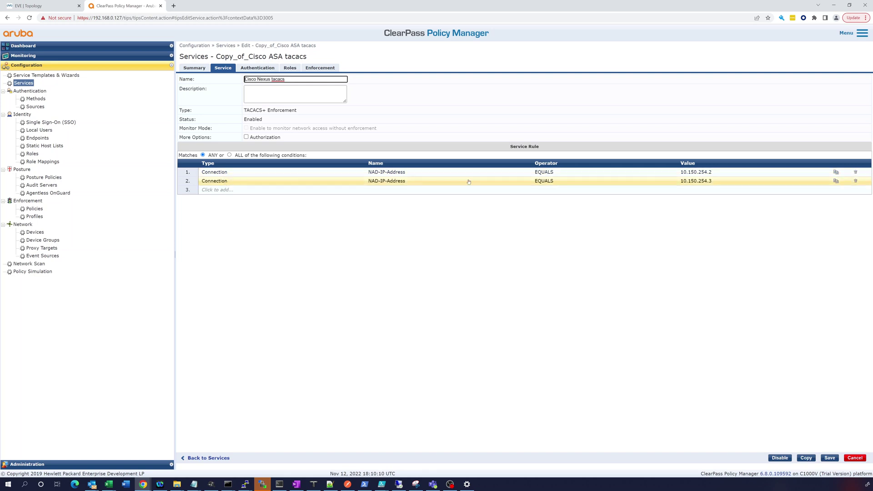
Start replacing rule 1's NAD-IP-Address value 10.150.254.2, then check the EVE-NG lab
{"action": "left_click", "coordinate": [294, 173]}
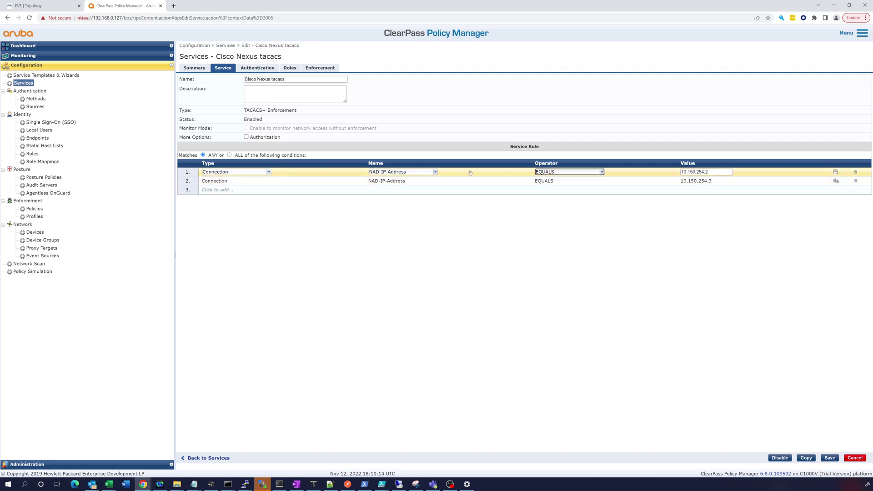
{"action": "key", "text": "Tab"}
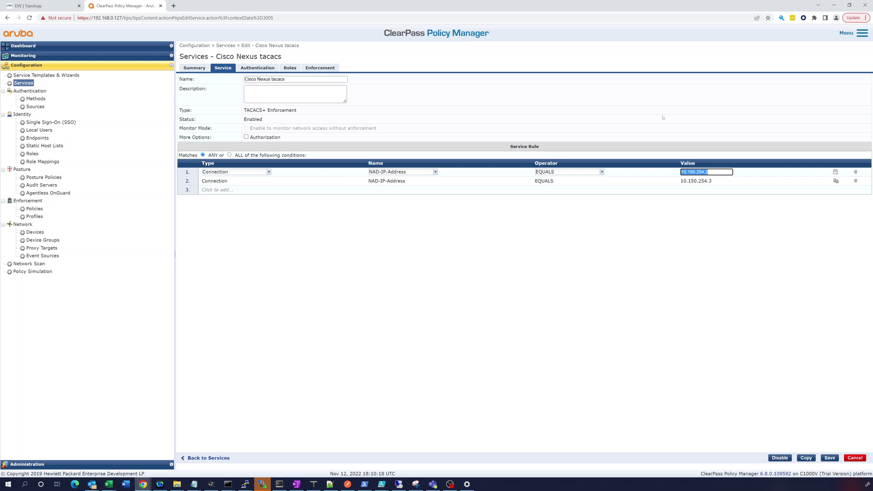
{"action": "key", "text": "BackSpace"}
{"action": "type", "text": "10"}
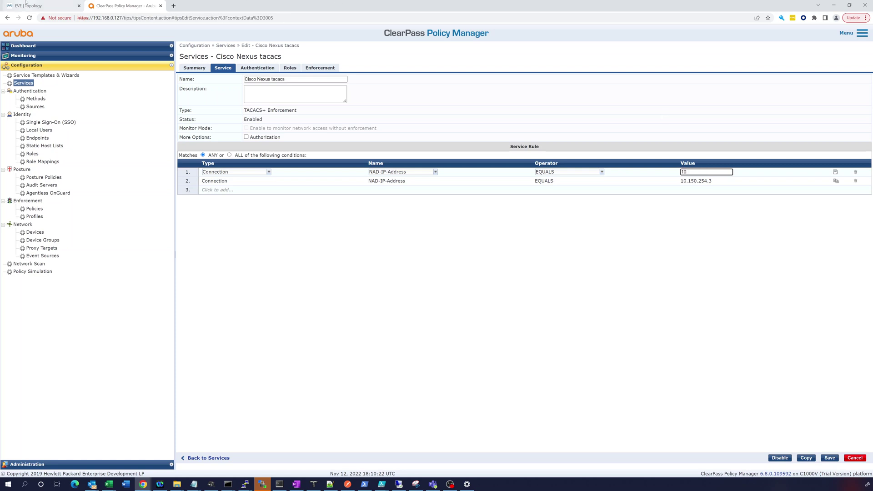
{"action": "key", "text": "ctrl+shift+Tab"}
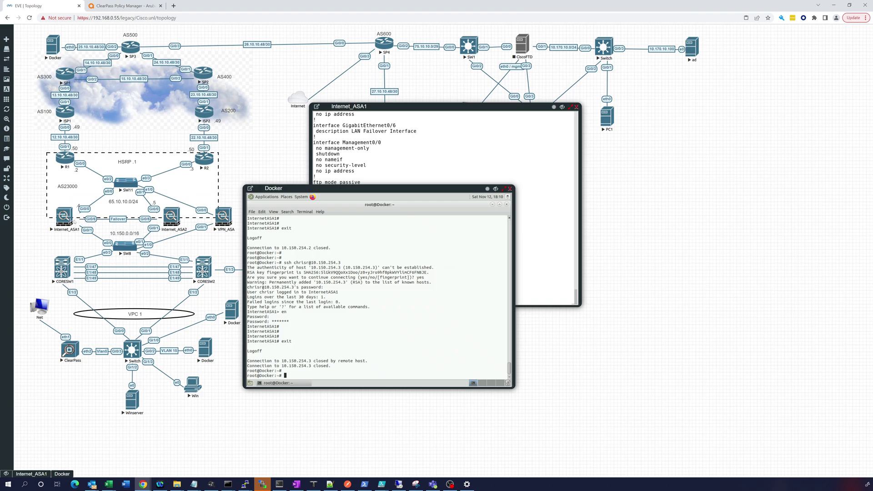
Open the CORESW1 switch console and log in as admin
{"action": "left_click", "coordinate": [61, 268]}
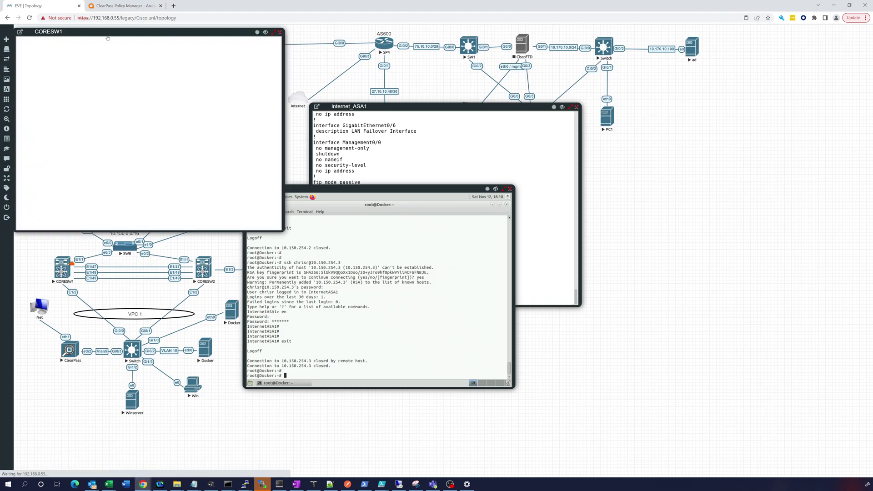
{"action": "left_click_drag", "start_coordinate": [218, 34], "coordinate": [311, 37]}
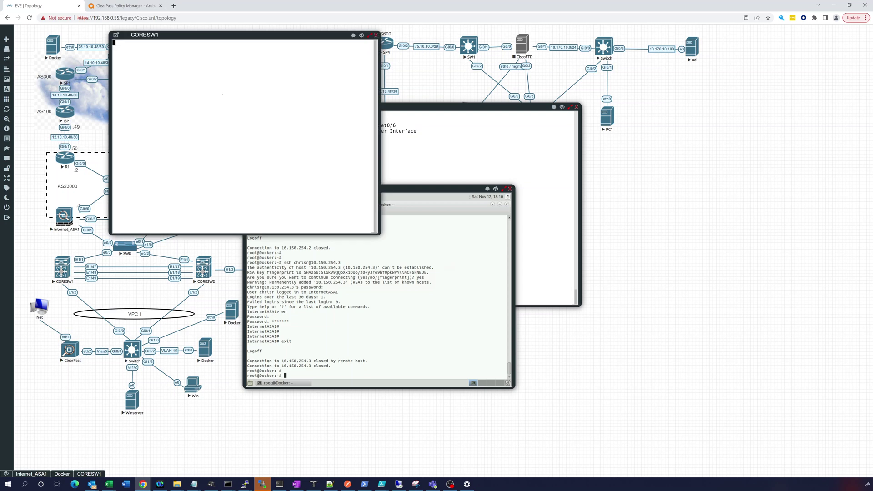
{"action": "key", "text": "Return"}
{"action": "key", "text": "Return"}
{"action": "type", "text": "admin"}
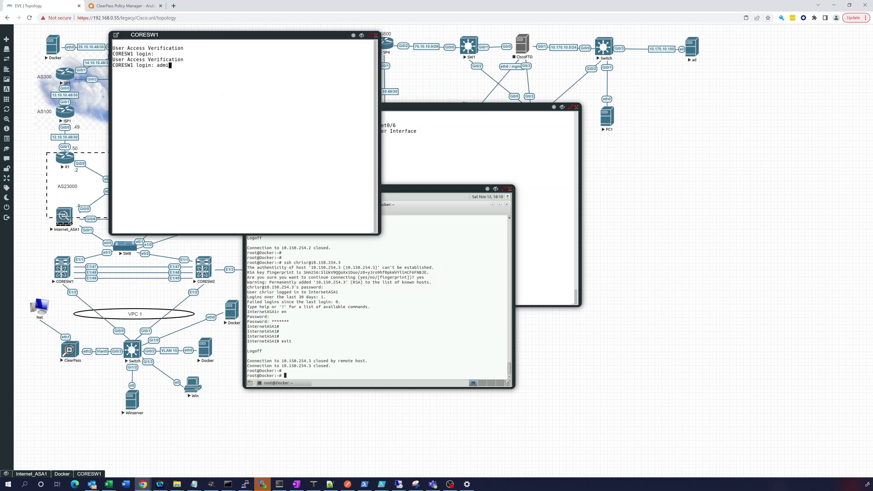
{"action": "key", "text": "Return"}
{"action": "key", "text": "Return"}
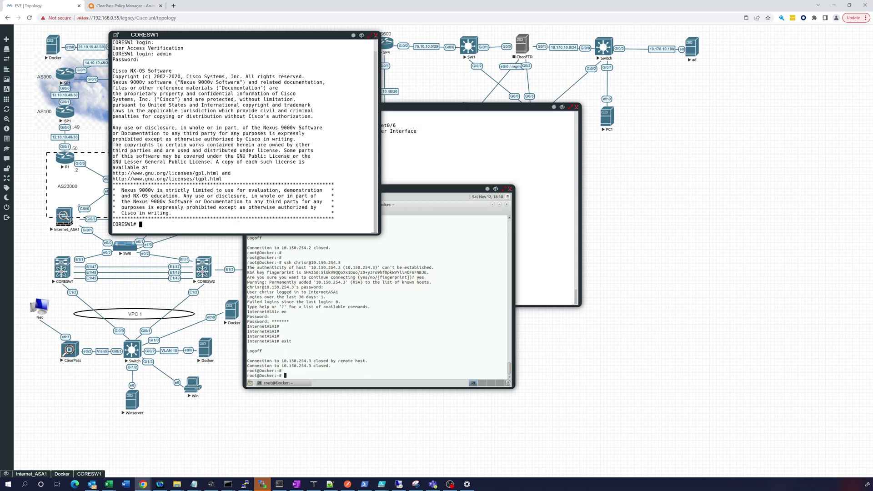
Run 'show ip int br' to list interface IPs, showing Vlan234 at 10.150.254.12
{"action": "key", "text": "Return"}
{"action": "key", "text": "Return"}
{"action": "key", "text": "Return"}
{"action": "type", "text": "show "}
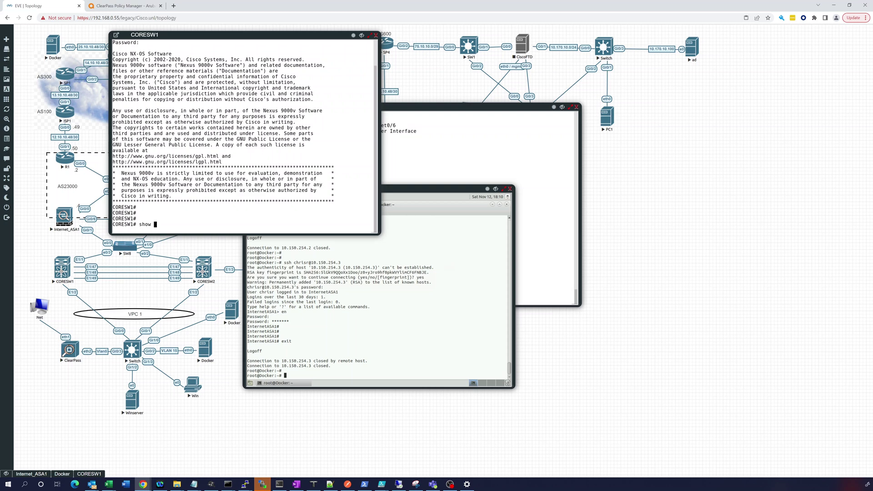
{"action": "type", "text": "ip int br"}
{"action": "key", "text": "Return"}
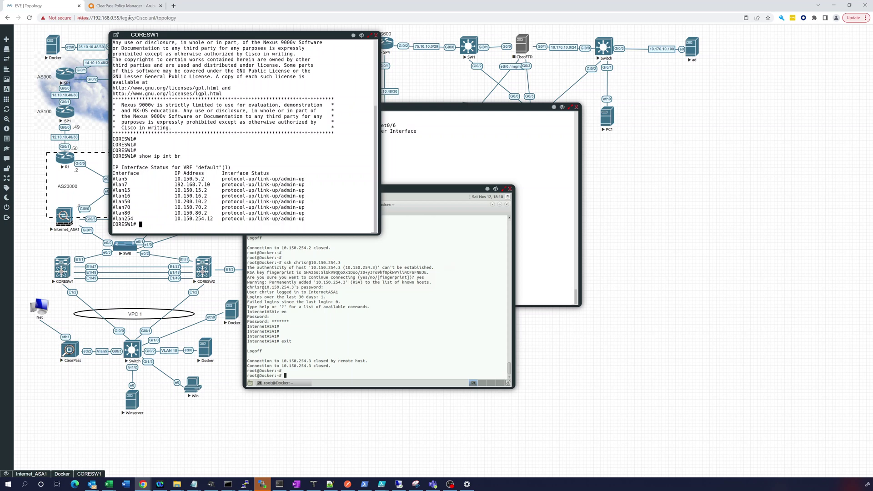
Set rule 1's device IP to 10.150.5.2 and delete the 10.150.254.3 condition
{"action": "left_click", "coordinate": [122, 6]}
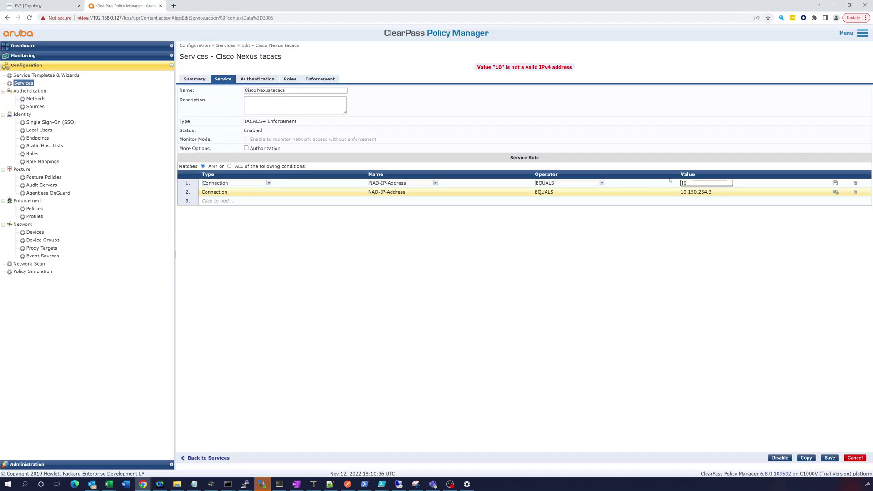
{"action": "left_click", "coordinate": [692, 183]}
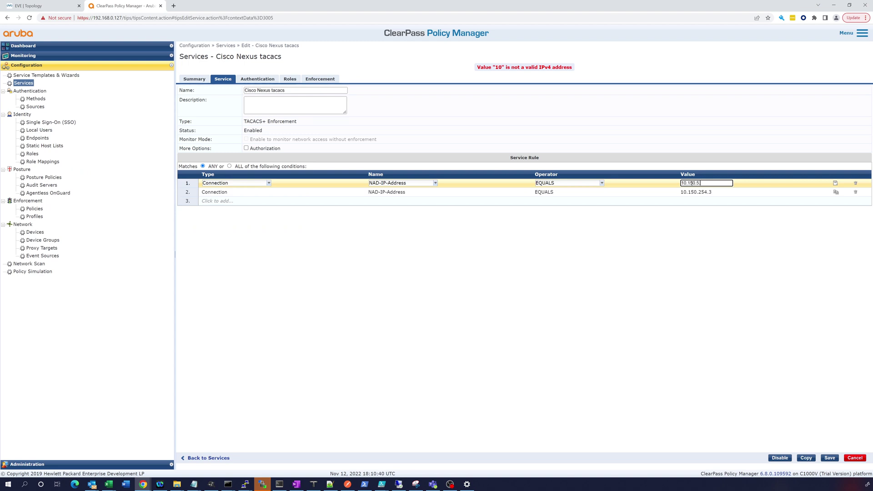
{"action": "left_click", "coordinate": [835, 183]}
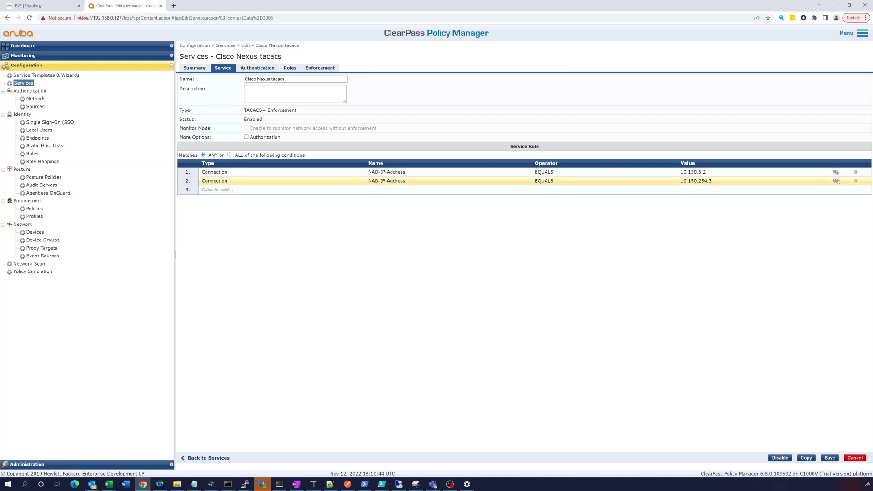
{"action": "left_click", "coordinate": [855, 181]}
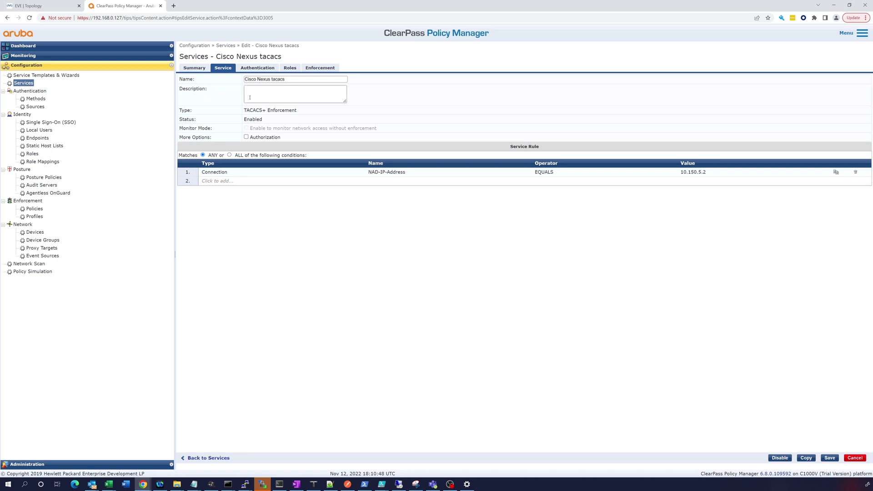
Review authentication, roles and enforcement, keep Cisco VIOS enforcement, and save the service
{"action": "left_click", "coordinate": [251, 69]}
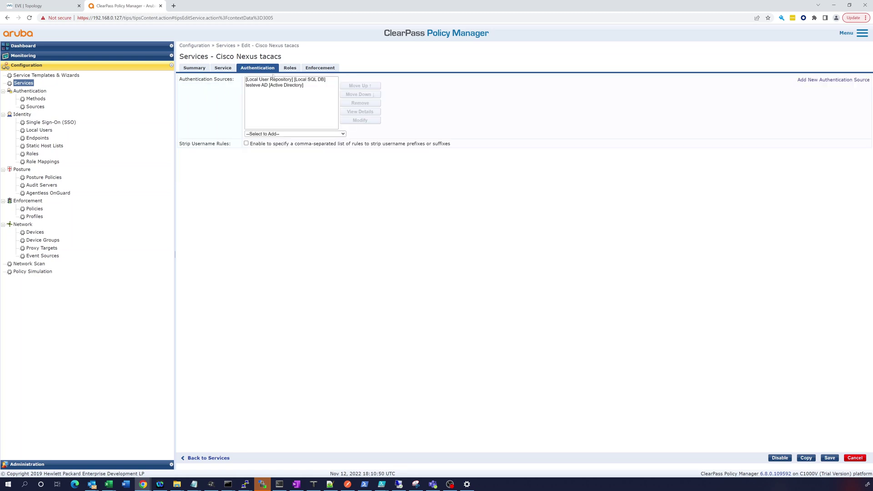
{"action": "left_click", "coordinate": [289, 69]}
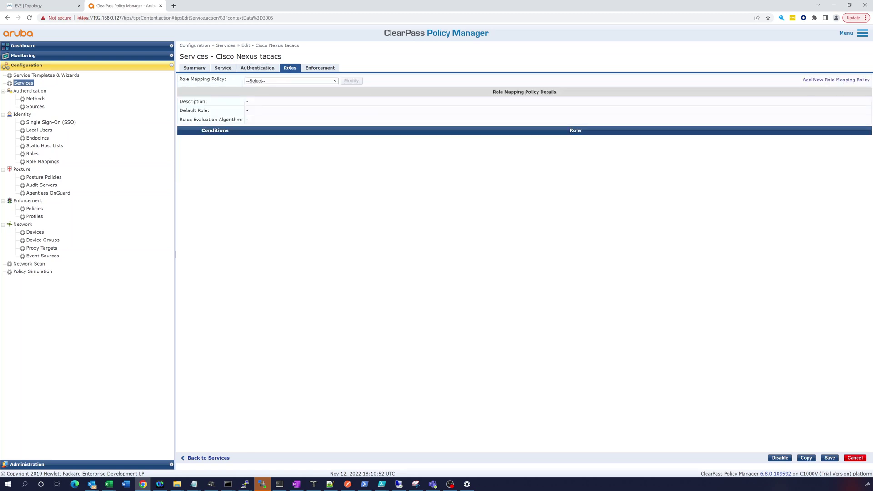
{"action": "left_click", "coordinate": [311, 69]}
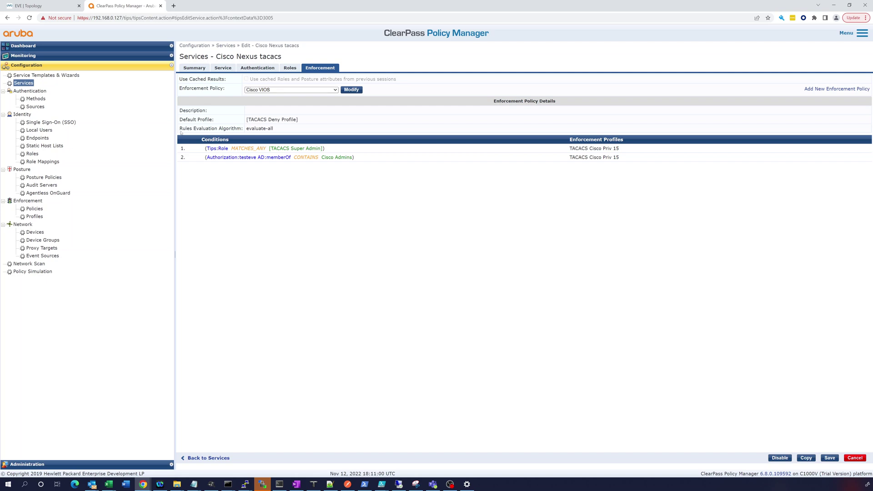
{"action": "left_click", "coordinate": [334, 90]}
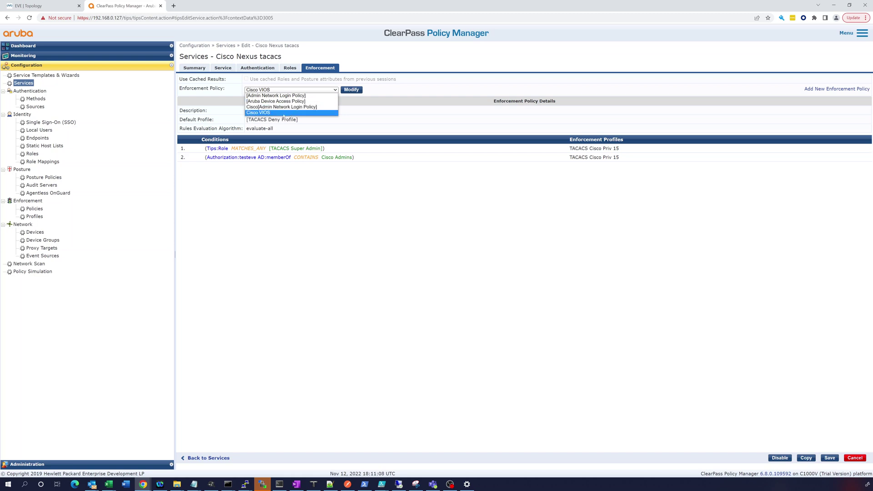
{"action": "left_click", "coordinate": [293, 179]}
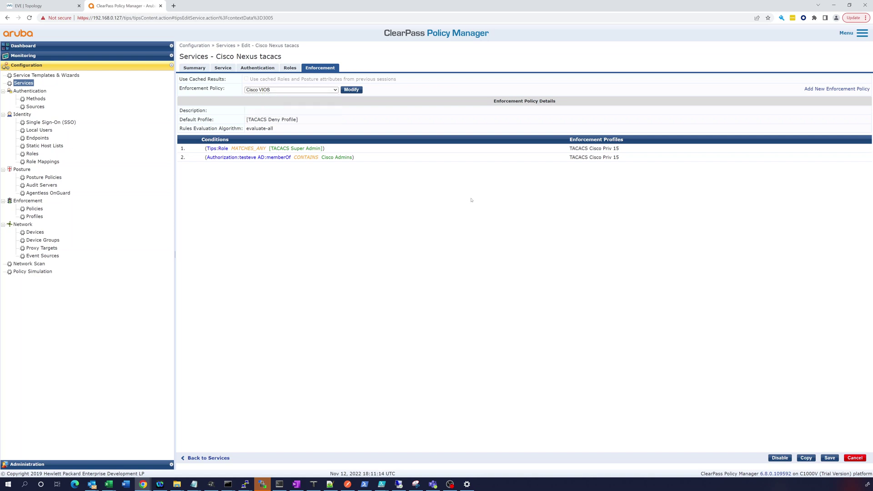
{"action": "left_click", "coordinate": [830, 458]}
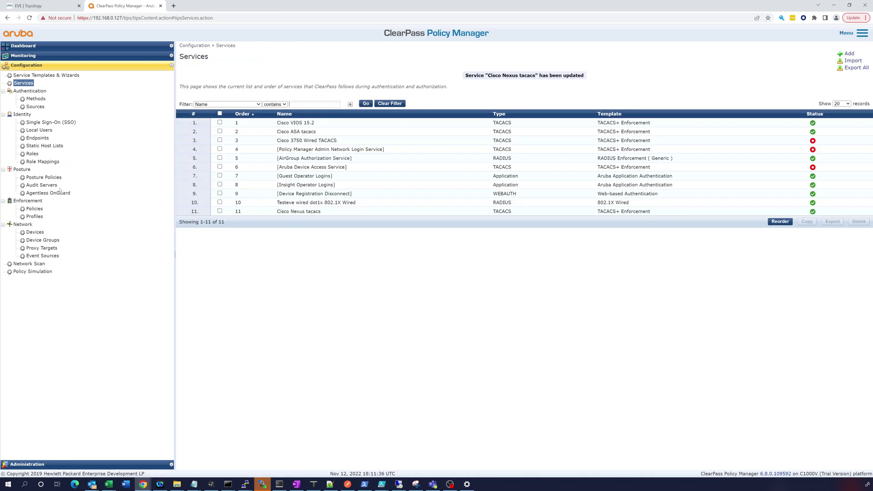
Copy the Cisco VIOS enforcement policy and open the new Copy_of_Cisco VIOS policy
{"action": "left_click", "coordinate": [42, 209]}
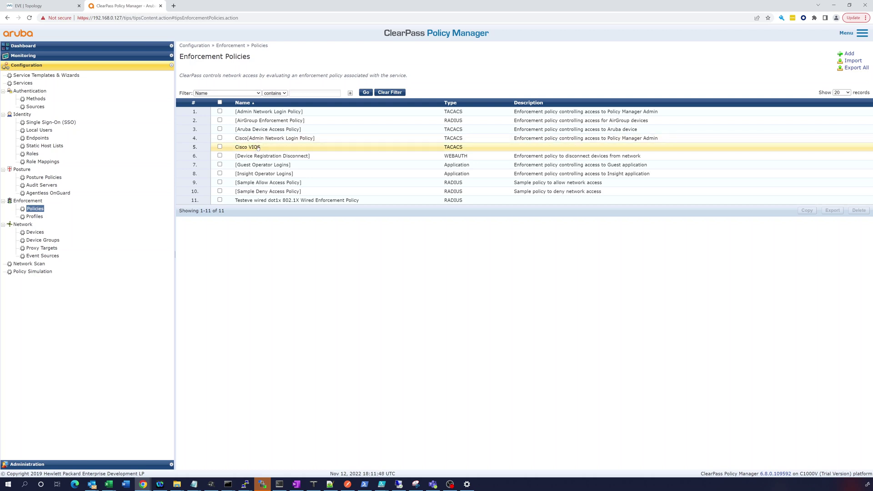
{"action": "left_click", "coordinate": [220, 147]}
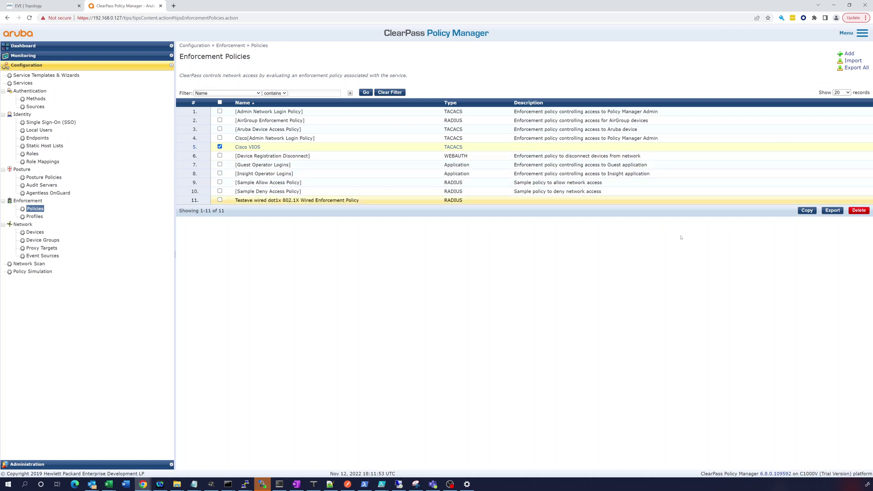
{"action": "left_click", "coordinate": [808, 211]}
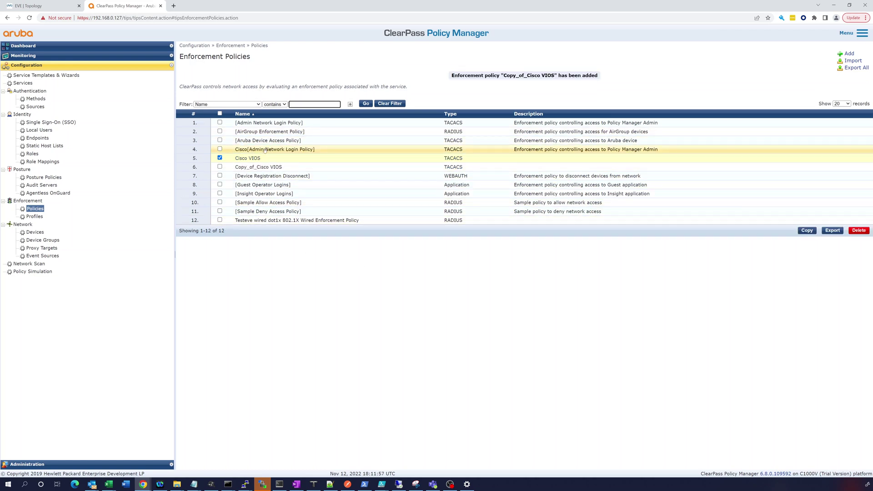
{"action": "left_click", "coordinate": [254, 159]}
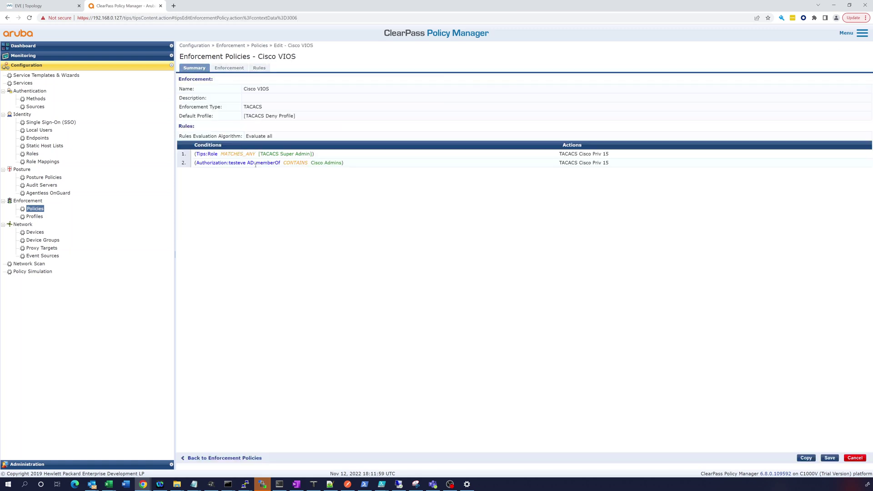
{"action": "left_click", "coordinate": [855, 459]}
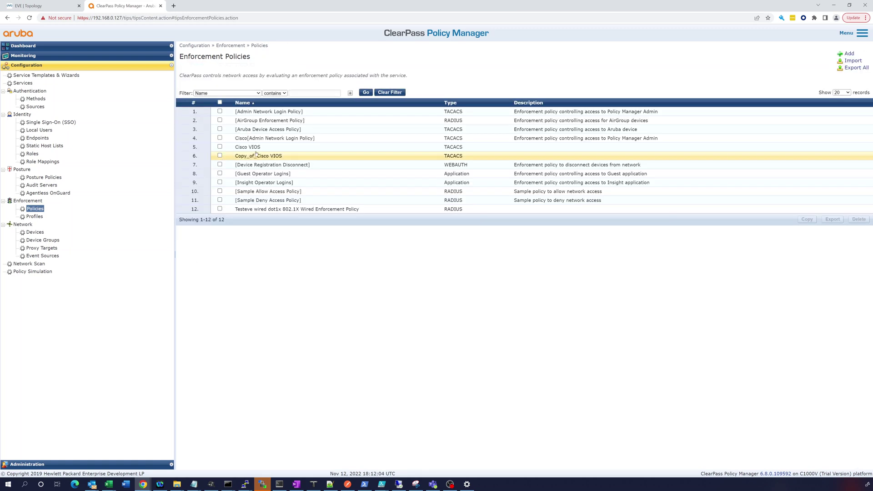
{"action": "left_click", "coordinate": [255, 156]}
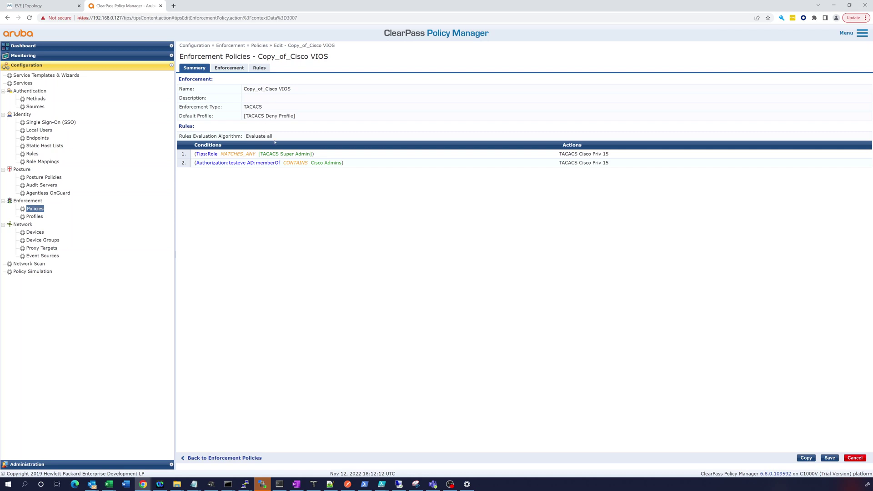
Rename Copy_of_Cisco VIOS to 'Cisco Nexus' and save the enforcement policy
{"action": "left_click", "coordinate": [227, 68]}
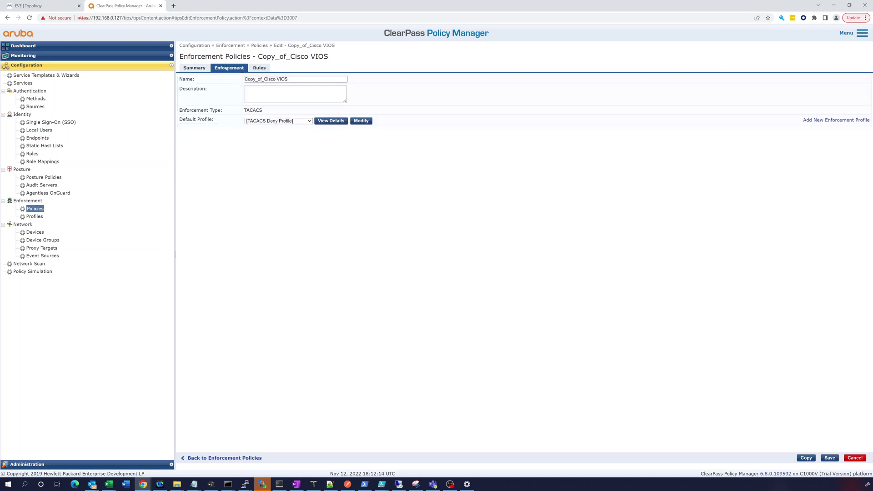
{"action": "left_click", "coordinate": [262, 66]}
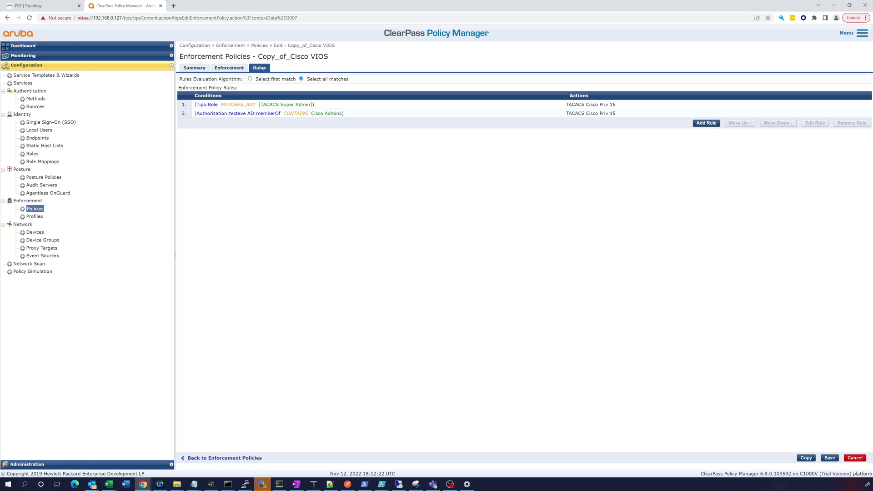
{"action": "left_click", "coordinate": [195, 68]}
{"action": "left_click", "coordinate": [229, 79]}
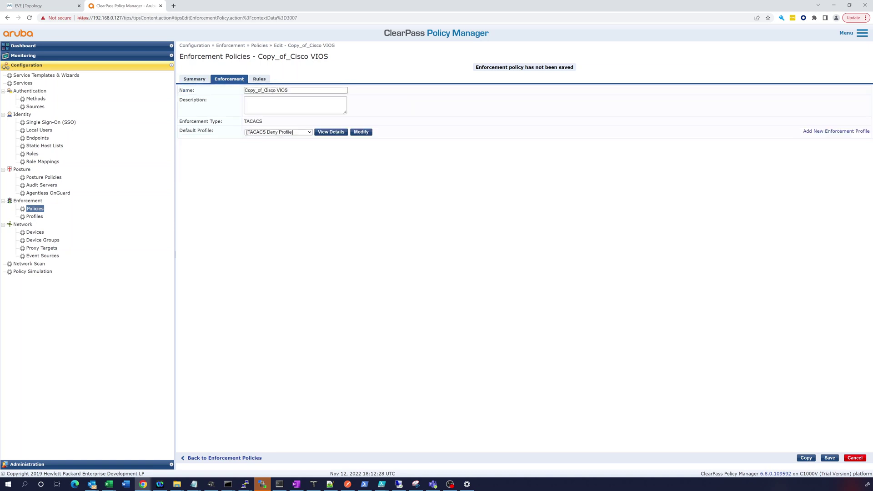
{"action": "left_click_drag", "start_coordinate": [264, 90], "coordinate": [222, 94]}
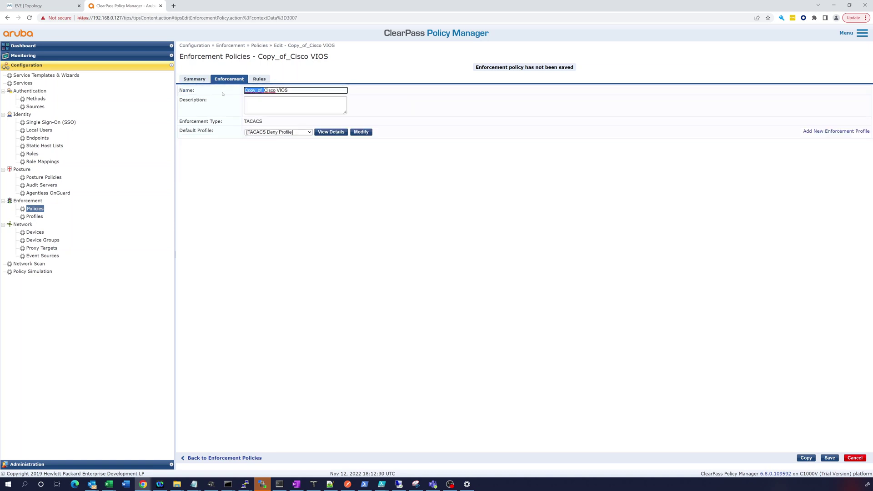
{"action": "key", "text": "BackSpace"}
{"action": "key", "text": "BackSpace"}
{"action": "key", "text": "BackSpace"}
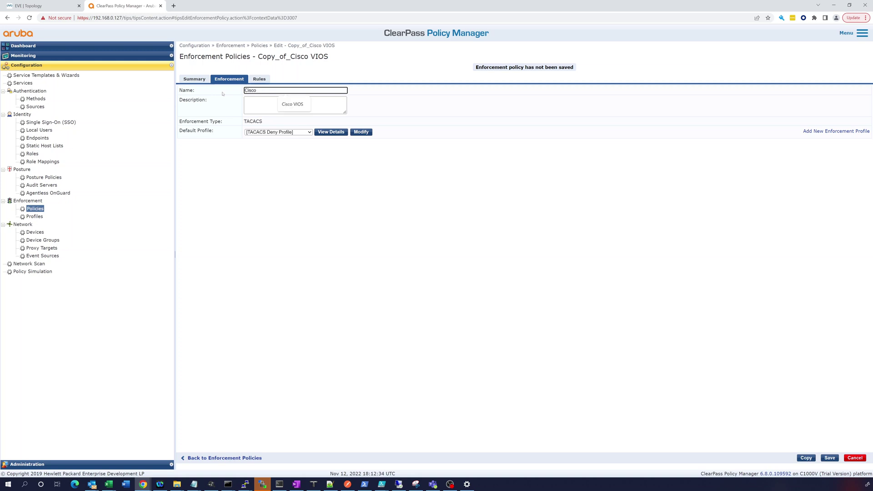
{"action": "type", "text": "Nexus"}
{"action": "left_click", "coordinate": [830, 458]}
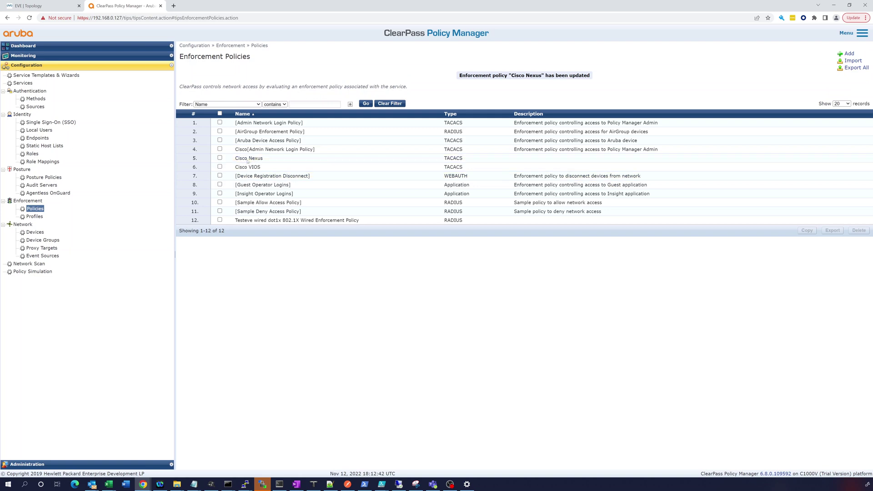
{"action": "left_click", "coordinate": [248, 159]}
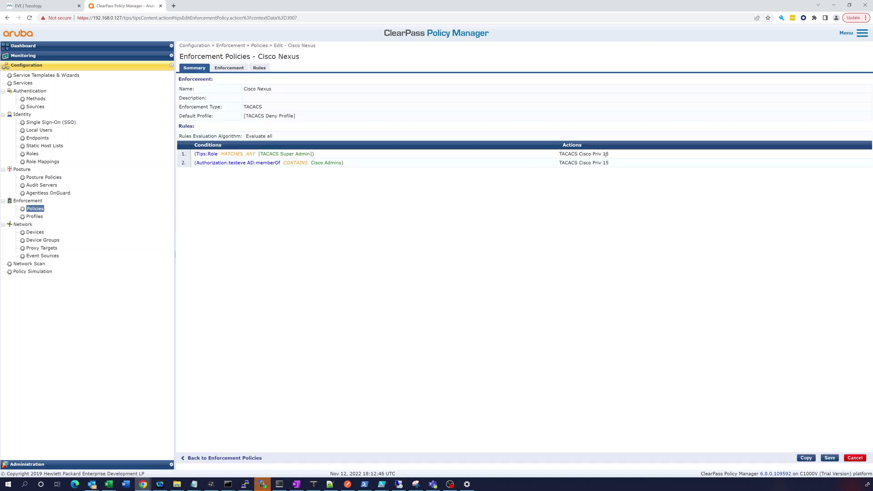
{"action": "left_click", "coordinate": [34, 216]}
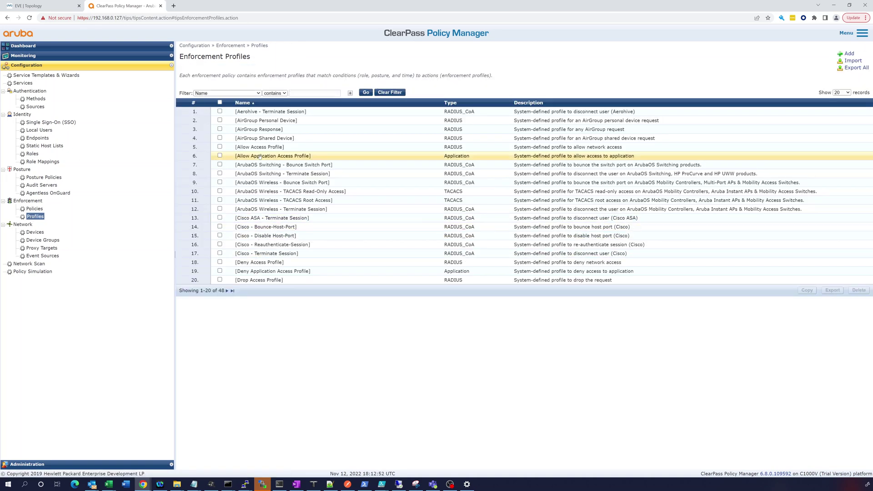
{"action": "left_click", "coordinate": [227, 291]}
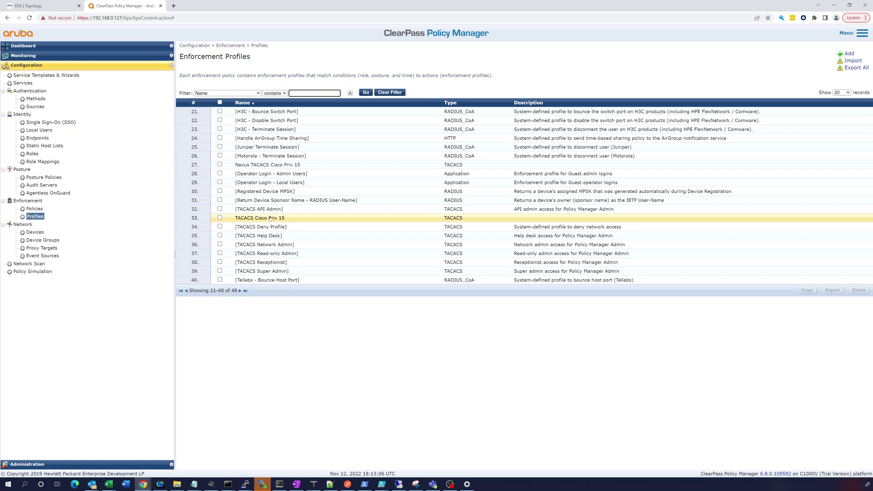
{"action": "left_click", "coordinate": [34, 210]}
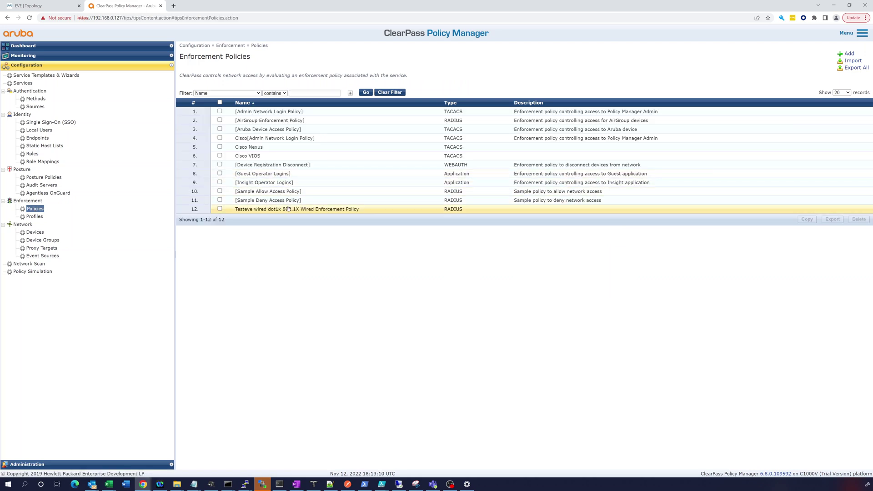
{"action": "left_click", "coordinate": [254, 147]}
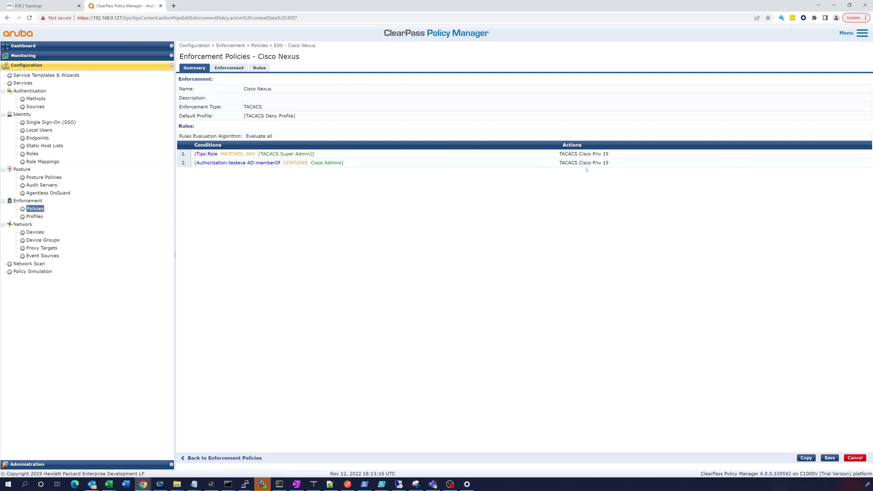
{"action": "left_click", "coordinate": [28, 217]}
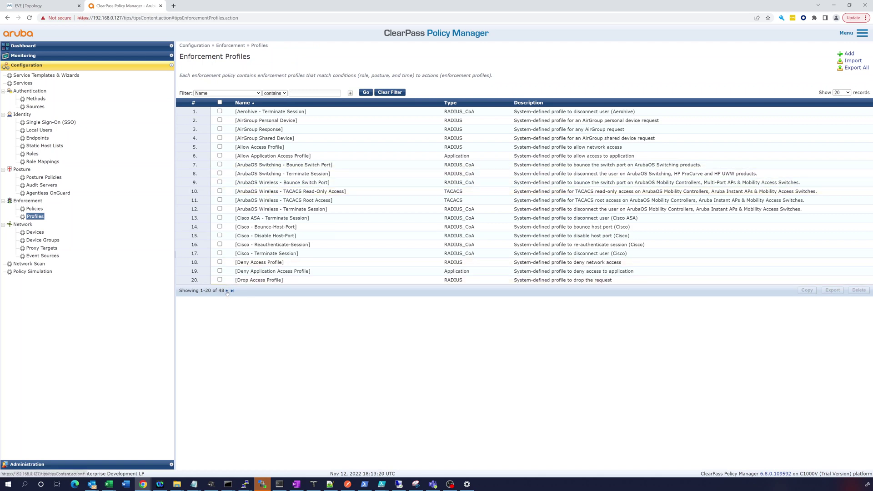
{"action": "left_click", "coordinate": [227, 291]}
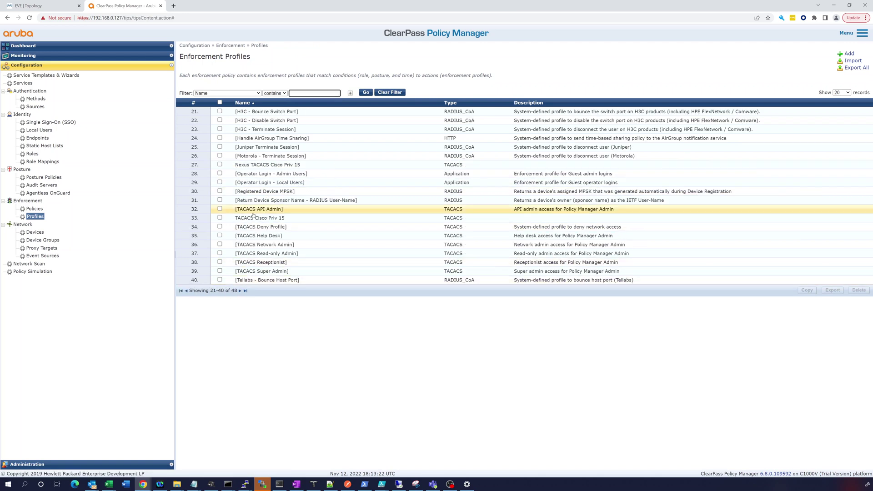
{"action": "left_click", "coordinate": [253, 219]}
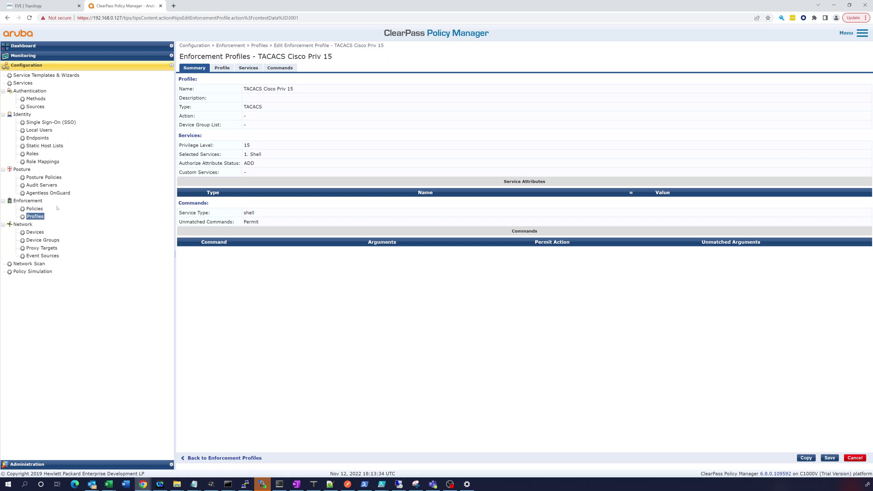
{"action": "left_click", "coordinate": [35, 217]}
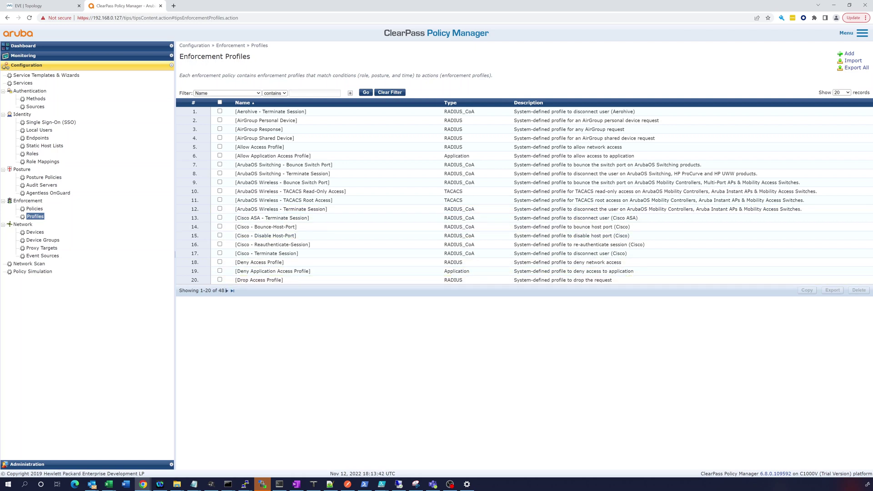
{"action": "left_click", "coordinate": [227, 291]}
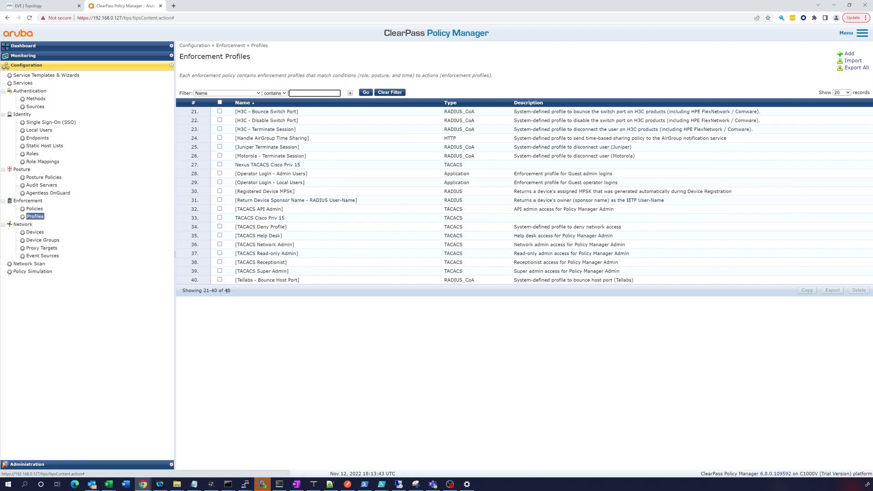
{"action": "left_click", "coordinate": [269, 164]}
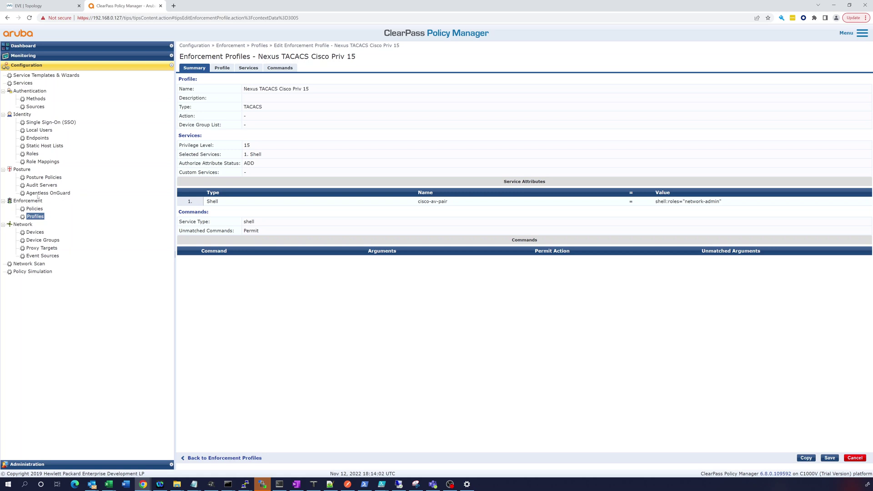
{"action": "left_click", "coordinate": [34, 208]}
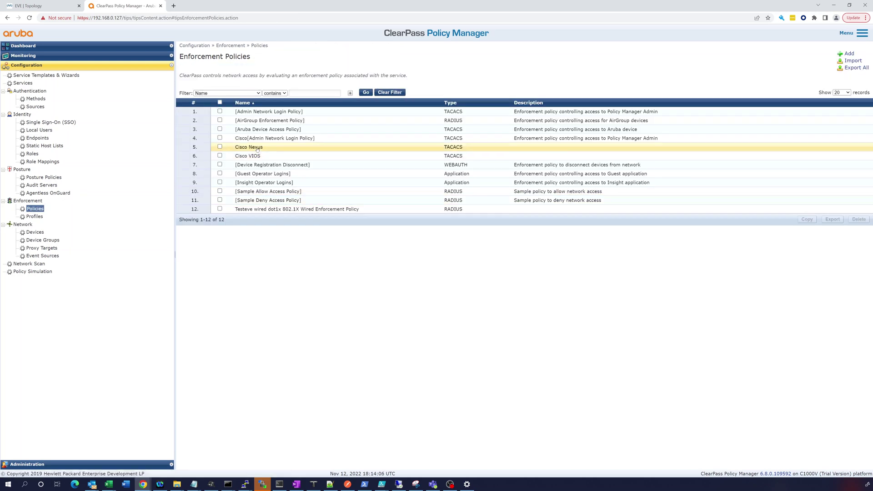
{"action": "left_click", "coordinate": [258, 148]}
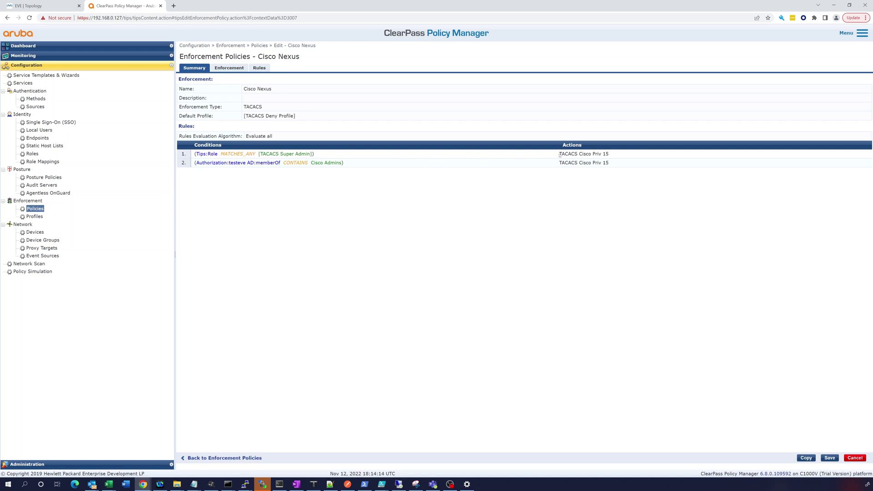
{"action": "left_click", "coordinate": [229, 68]}
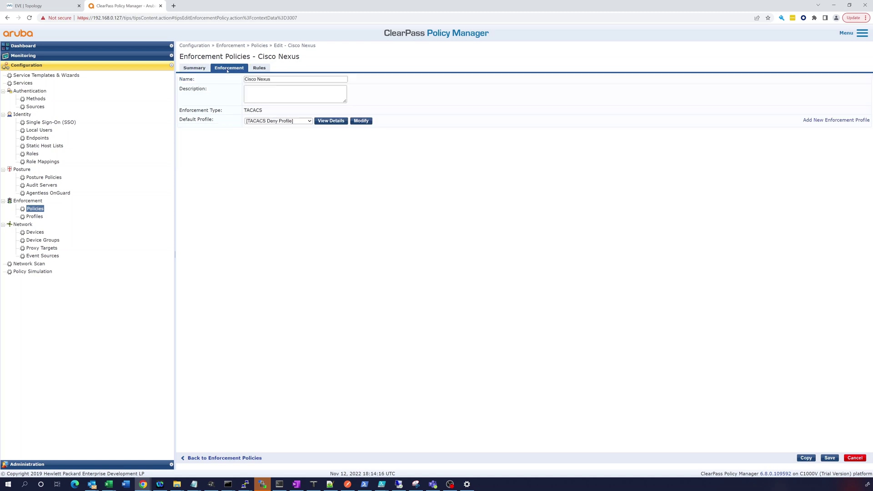
{"action": "left_click", "coordinate": [260, 68]}
{"action": "left_click", "coordinate": [341, 105]}
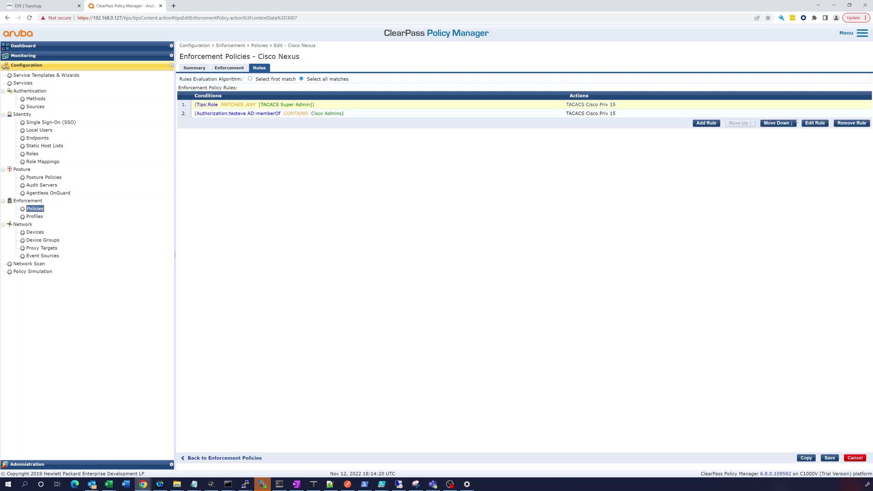
{"action": "left_click", "coordinate": [814, 123]}
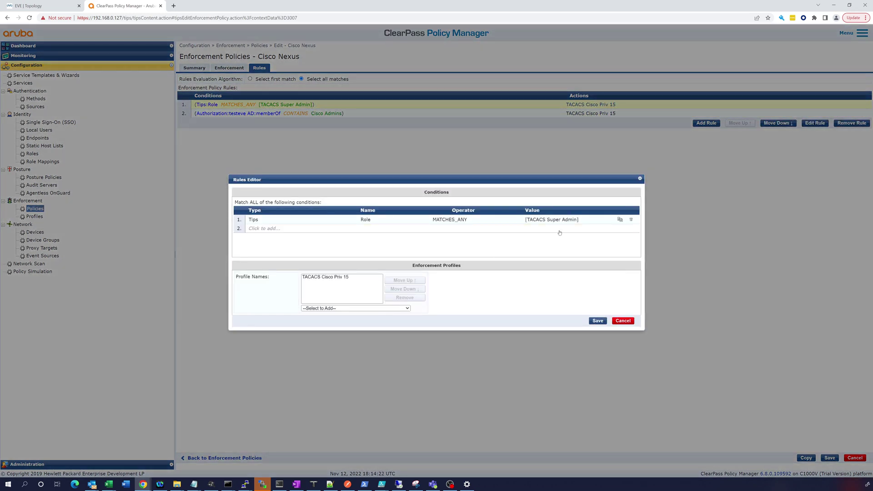
{"action": "left_click", "coordinate": [576, 220]}
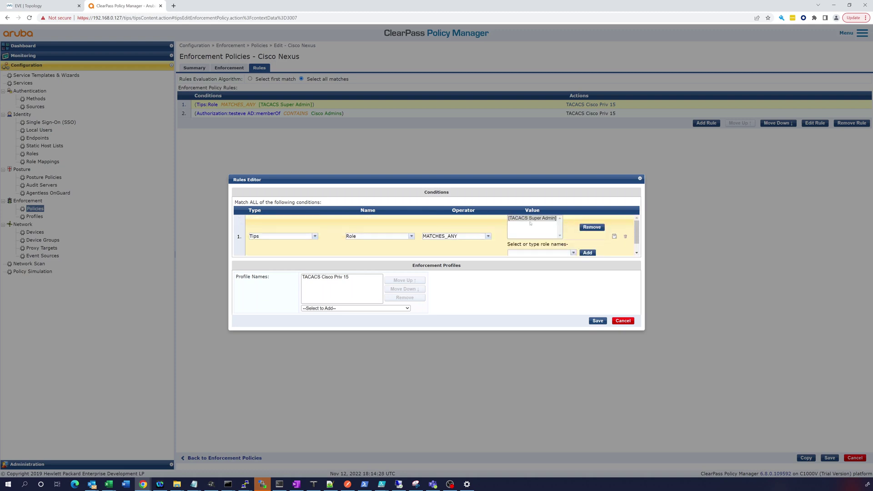
{"action": "left_click", "coordinate": [586, 227]}
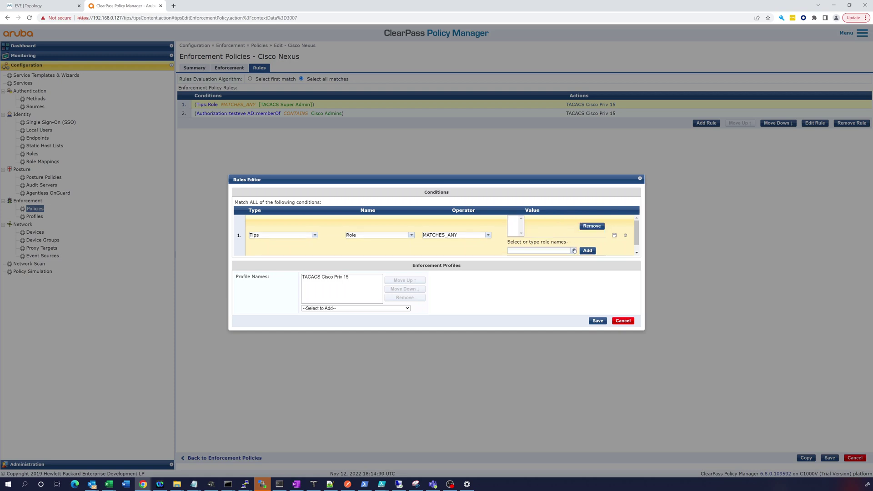
{"action": "left_click", "coordinate": [574, 251]}
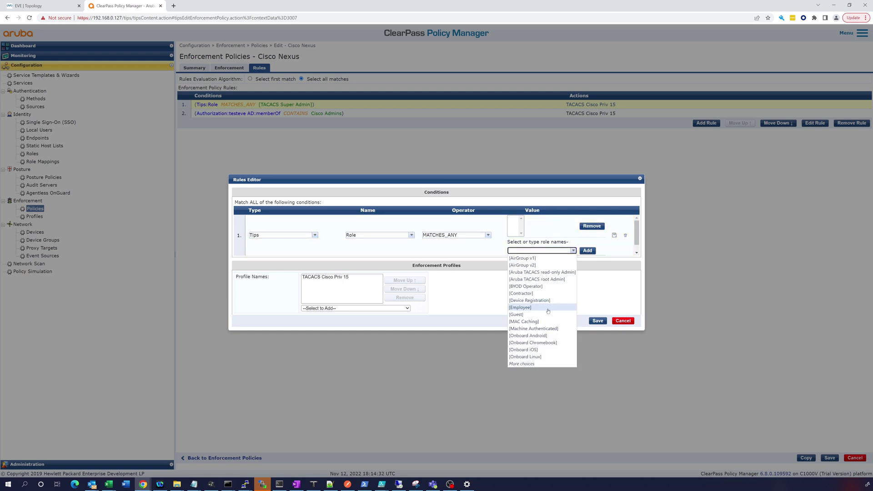
{"action": "left_click", "coordinate": [533, 366]}
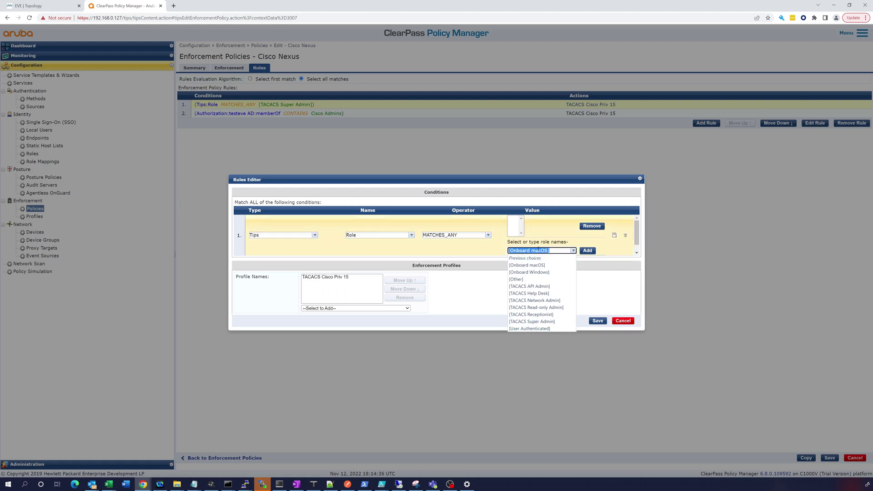
{"action": "type", "text": "ne"}
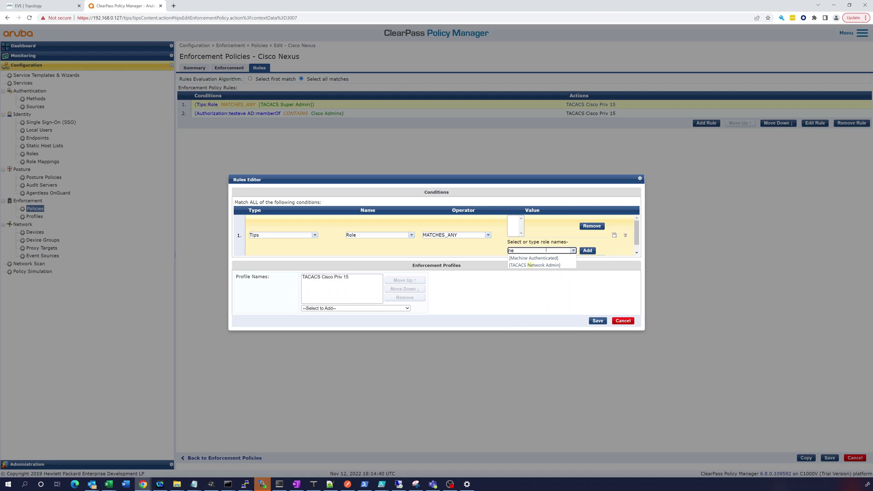
{"action": "type", "text": "xus"}
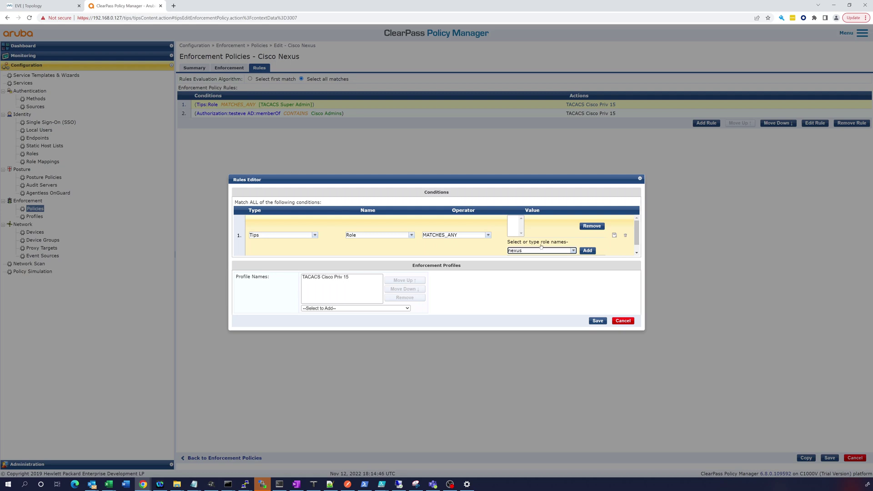
{"action": "left_click", "coordinate": [574, 250]}
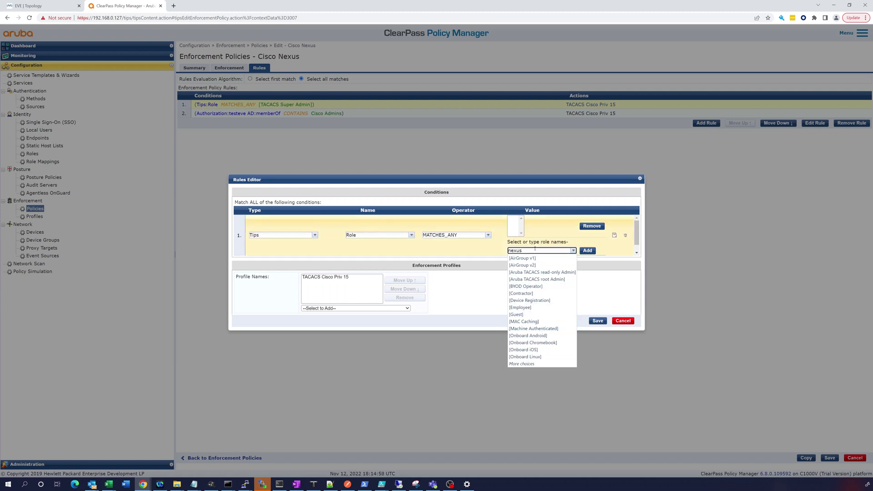
{"action": "left_click", "coordinate": [621, 321]}
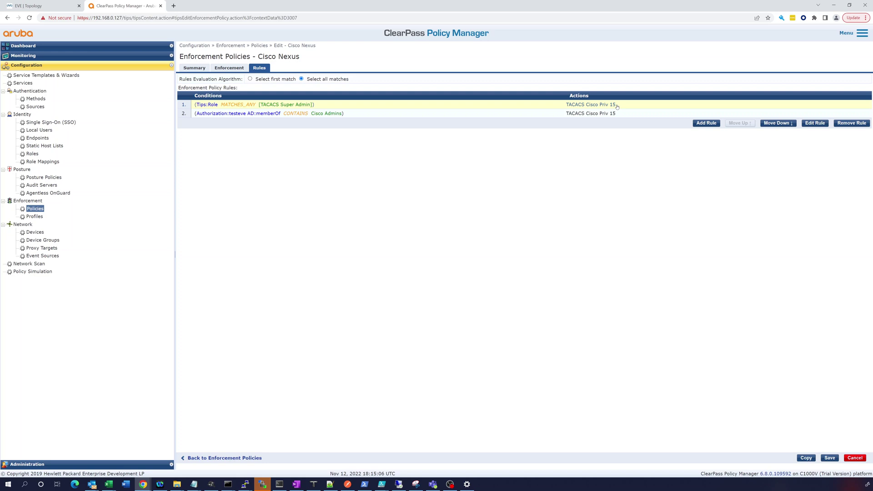
Replace TACACS Cisco Priv 15 with Nexus TACACS Cisco Priv 15 in rule 1
{"action": "left_click", "coordinate": [815, 123]}
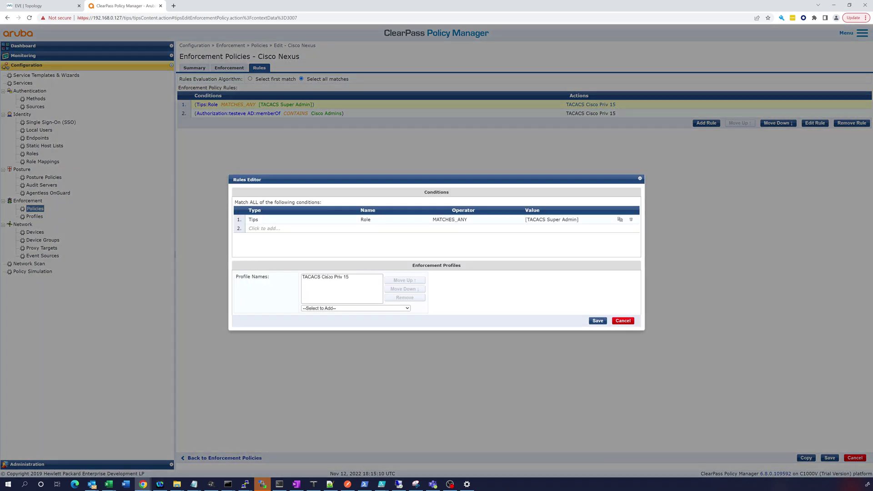
{"action": "left_click", "coordinate": [346, 309]}
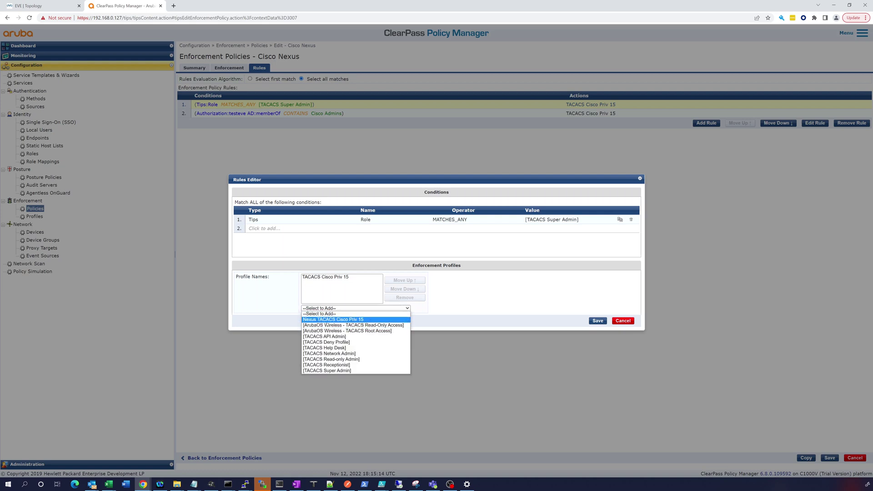
{"action": "left_click", "coordinate": [327, 320]}
{"action": "left_click", "coordinate": [414, 281]}
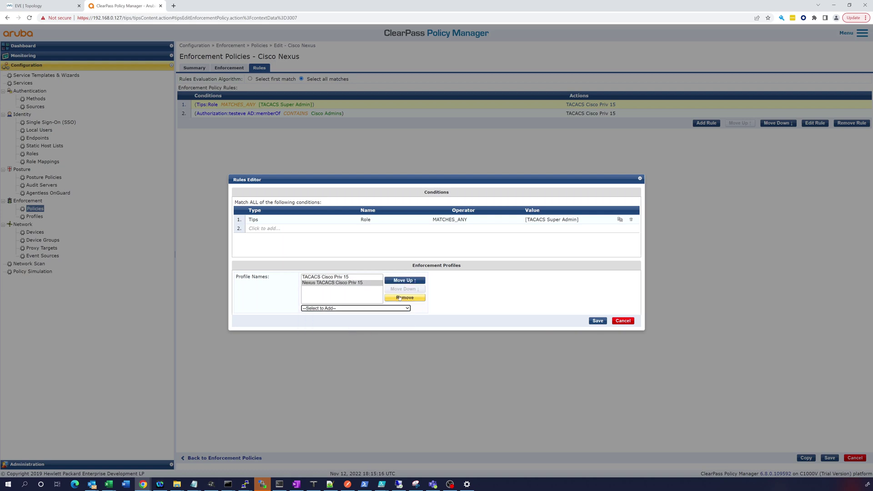
{"action": "left_click", "coordinate": [399, 289]}
{"action": "left_click", "coordinate": [405, 297]}
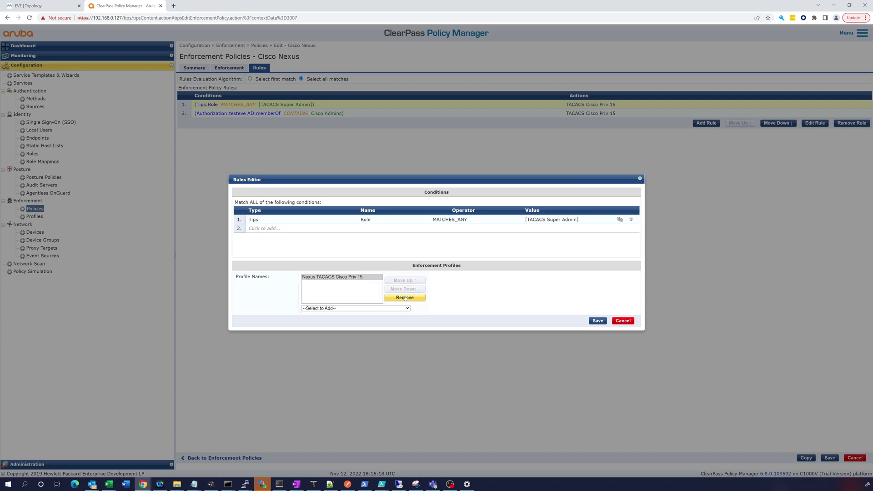
{"action": "left_click", "coordinate": [598, 320]}
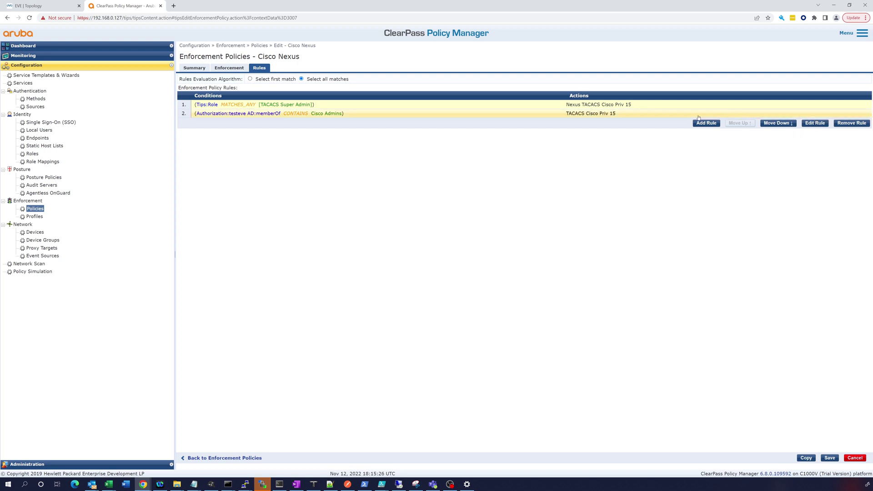
Swap rule 2's profile to Nexus TACACS Cisco Priv 15 and save the Cisco Nexus policy
{"action": "left_click", "coordinate": [584, 118]}
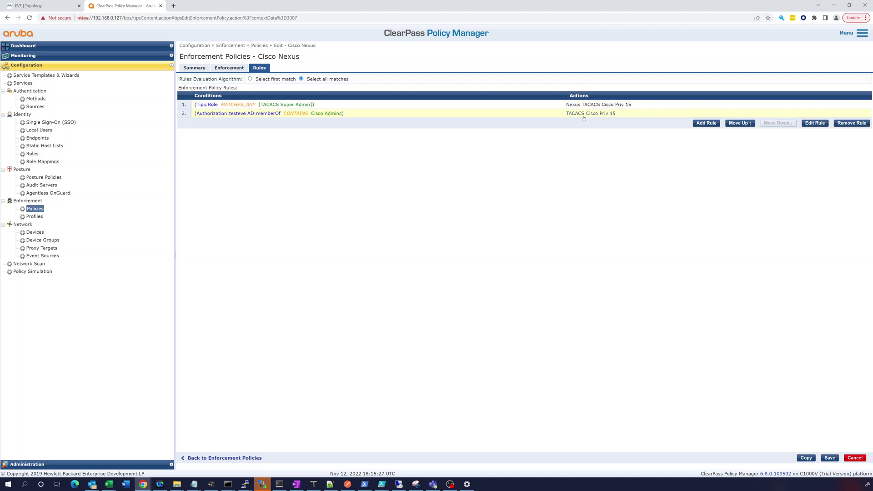
{"action": "left_click", "coordinate": [815, 123]}
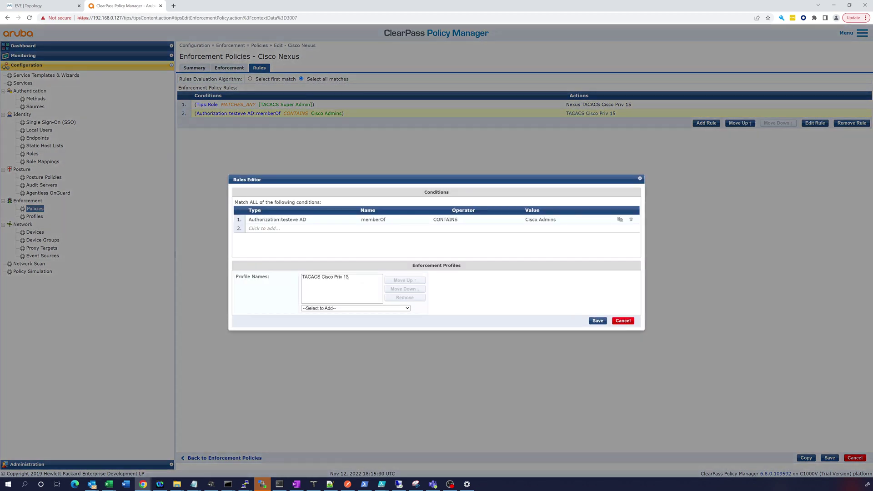
{"action": "left_click", "coordinate": [347, 277]}
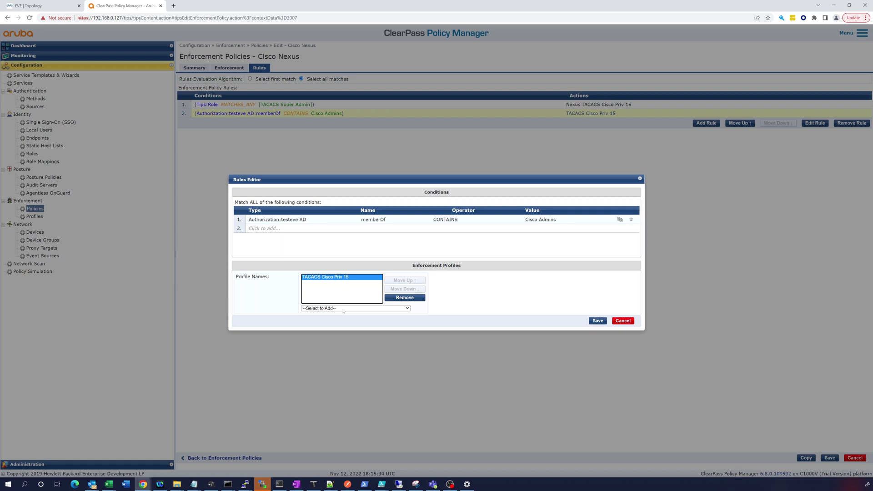
{"action": "left_click", "coordinate": [389, 298]}
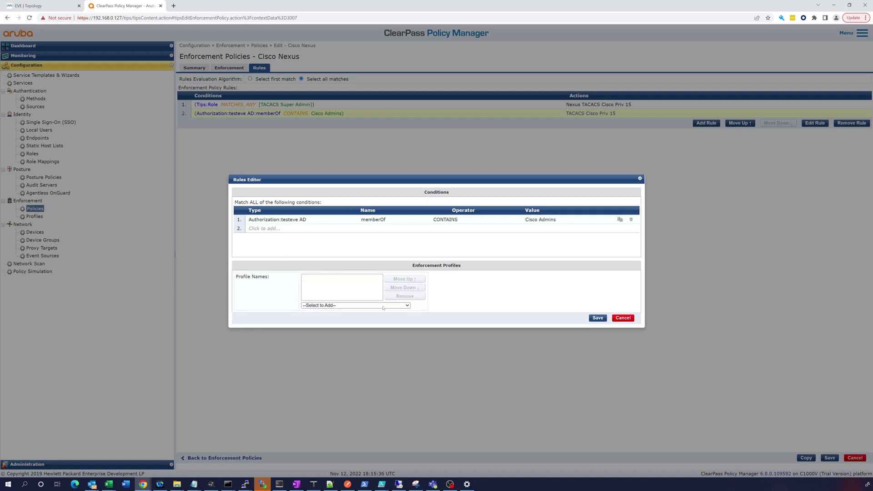
{"action": "left_click", "coordinate": [383, 306]}
{"action": "left_click", "coordinate": [347, 316]}
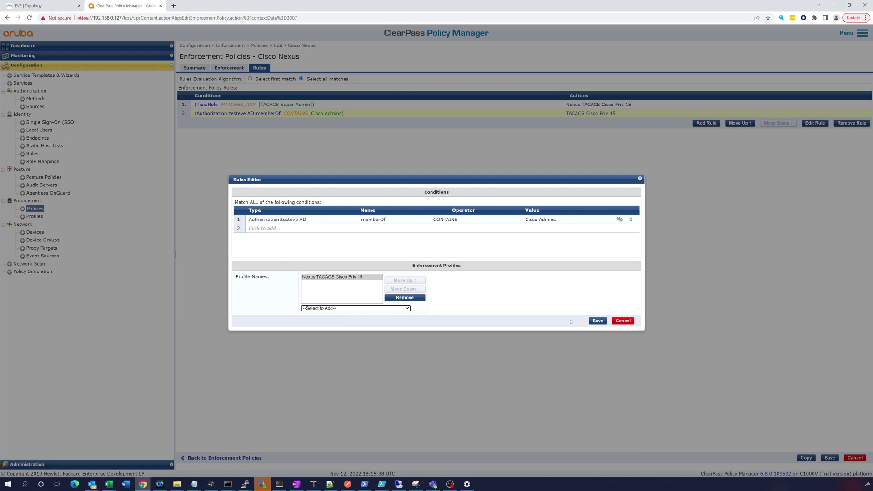
{"action": "left_click", "coordinate": [599, 321]}
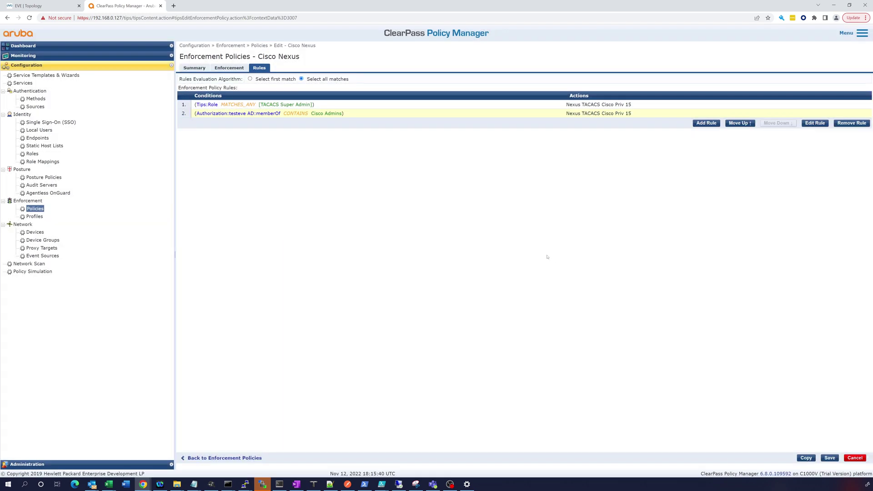
{"action": "left_click", "coordinate": [830, 458]}
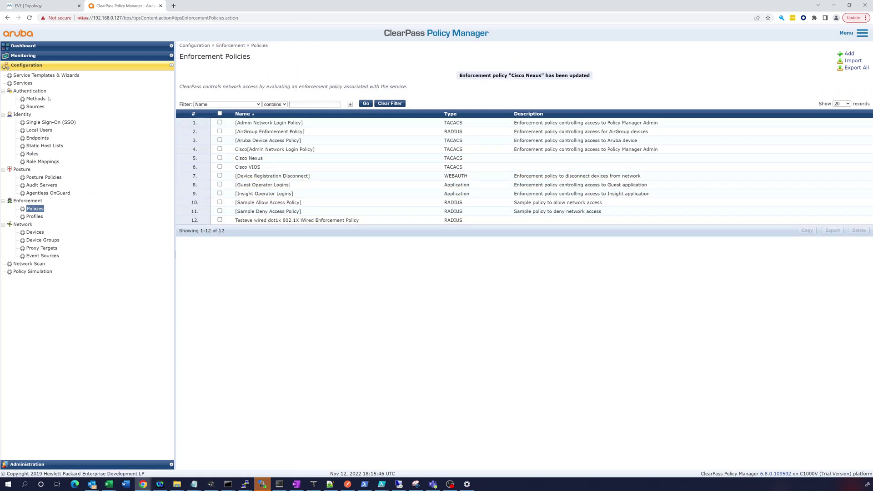
Reorder services to place Cisco Nexus tacacs at position 3 and save
{"action": "left_click", "coordinate": [23, 83]}
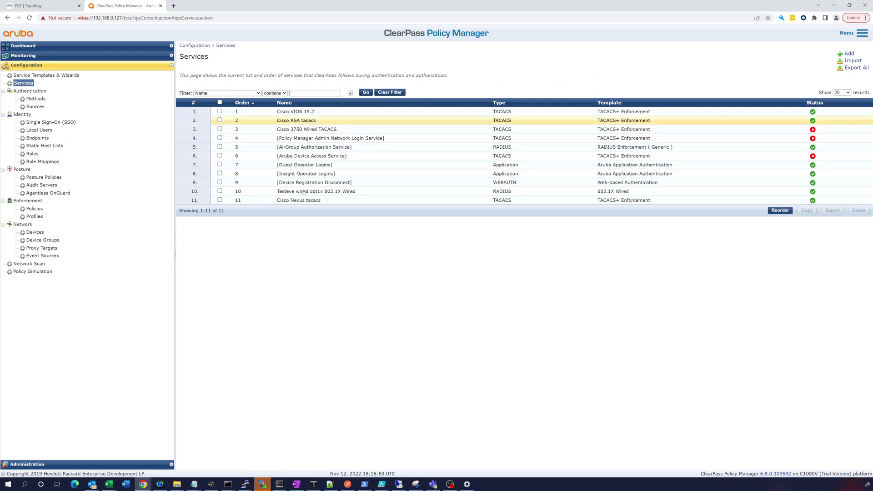
{"action": "left_click", "coordinate": [781, 211]}
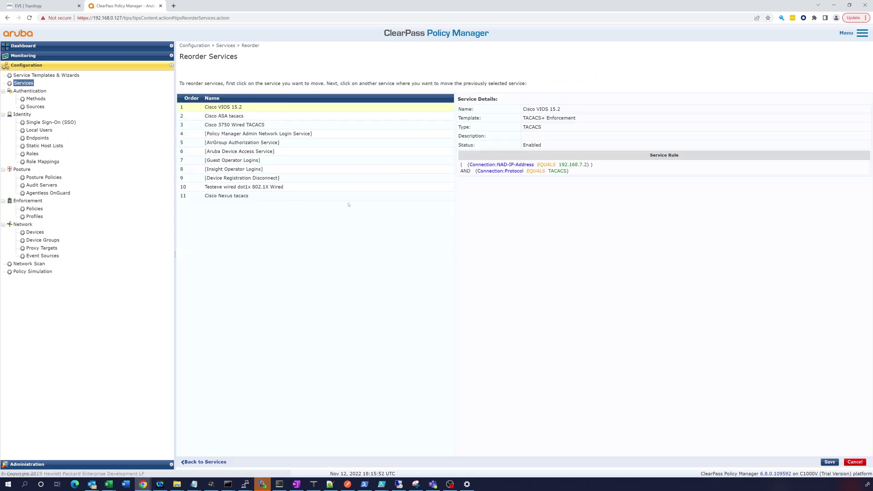
{"action": "left_click", "coordinate": [257, 197]}
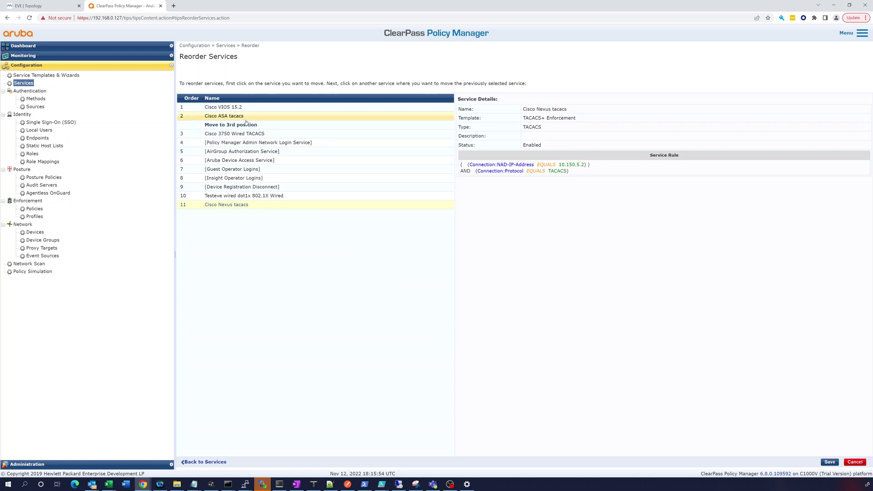
{"action": "left_click", "coordinate": [247, 124]}
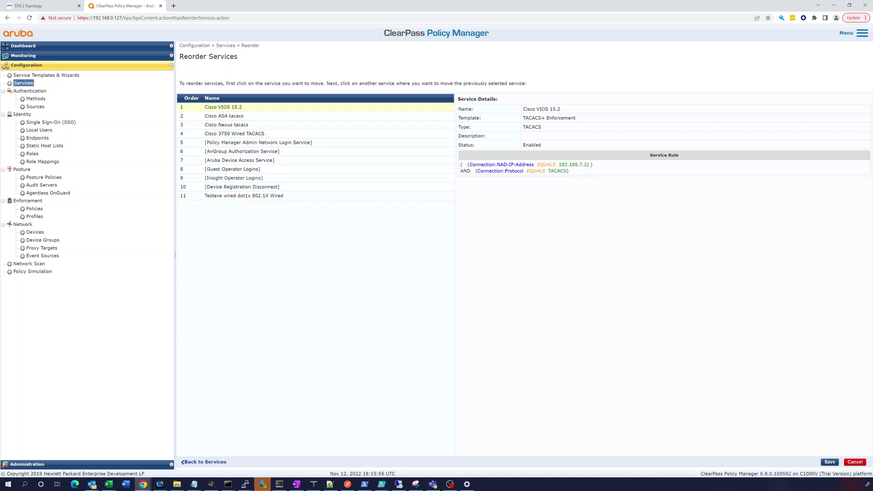
{"action": "left_click", "coordinate": [830, 462]}
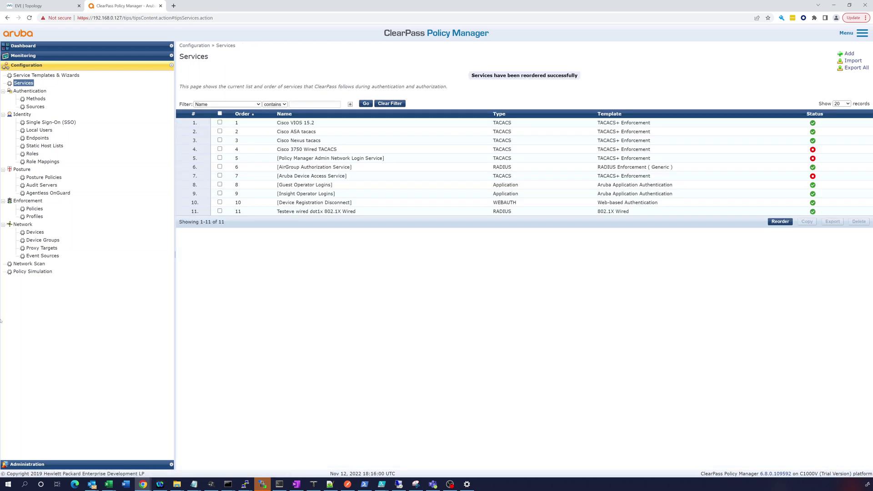
Create a new network device named Cisco Nexus 9k at 10.150.5.2 with a TACACS+ shared secret
{"action": "left_click", "coordinate": [30, 232]}
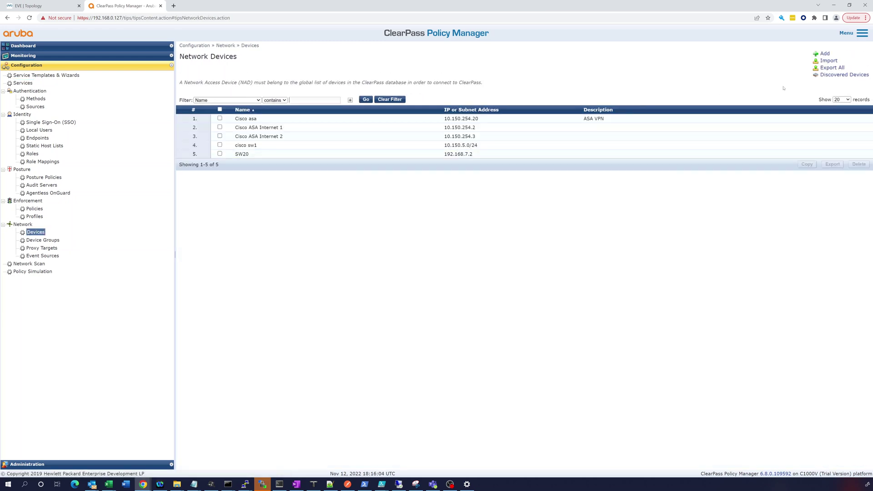
{"action": "left_click", "coordinate": [825, 54]}
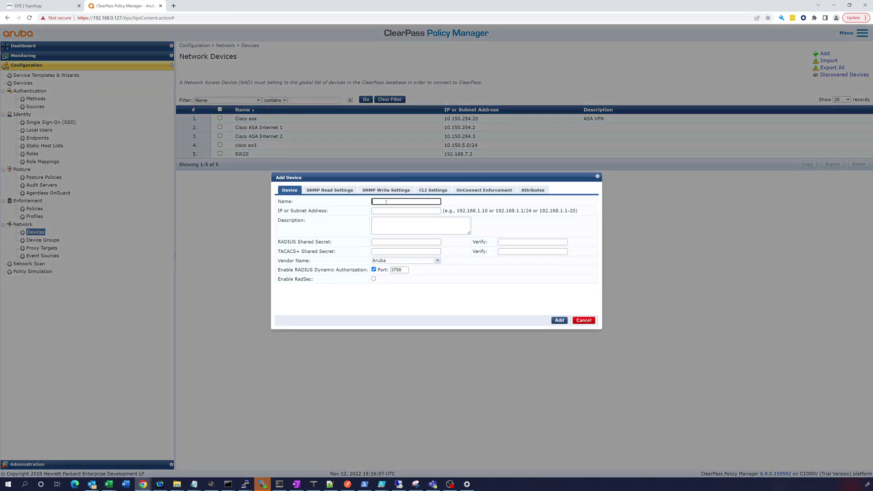
{"action": "left_click", "coordinate": [386, 201]}
{"action": "type", "text": "Cisco Nexus 9k"}
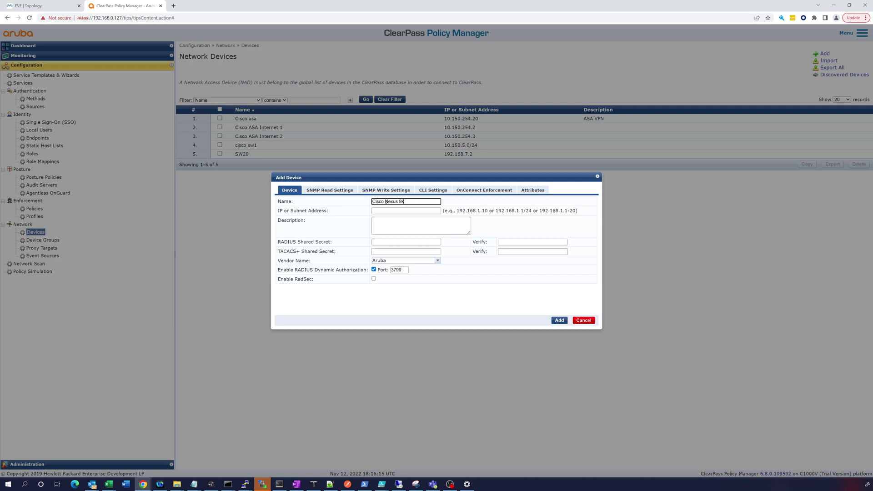
{"action": "key", "text": "Tab"}
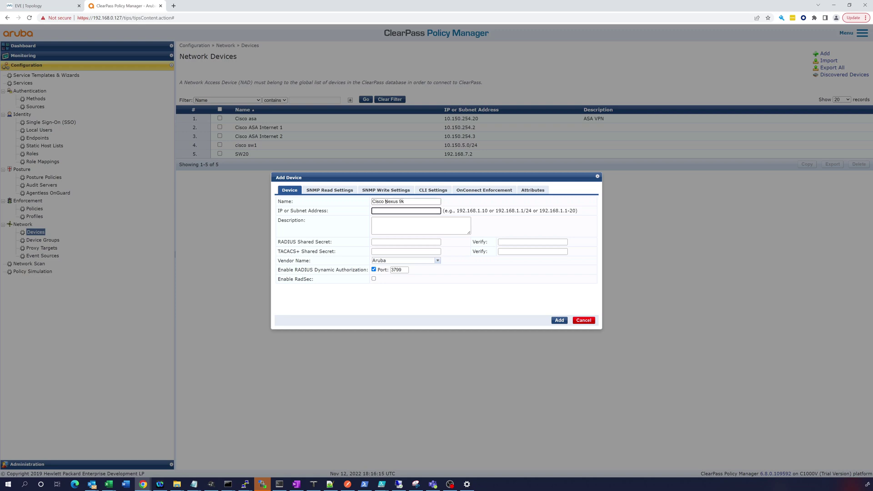
{"action": "type", "text": "10.150.5.2"}
{"action": "key", "text": "Tab"}
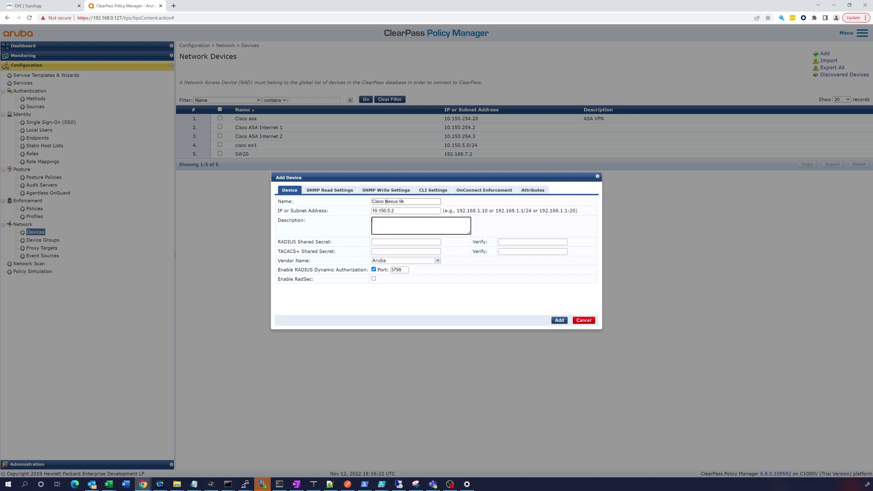
{"action": "key", "text": "Tab"}
{"action": "key", "text": "Tab"}
{"action": "key", "text": "Tab"}
{"action": "type", "text": "•••"}
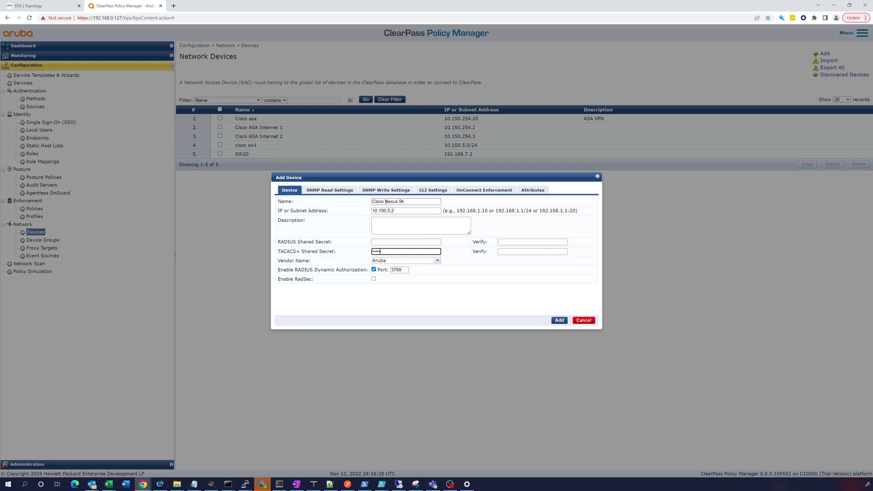
{"action": "type", "text": "•••••••••••••"}
{"action": "key", "text": "Tab"}
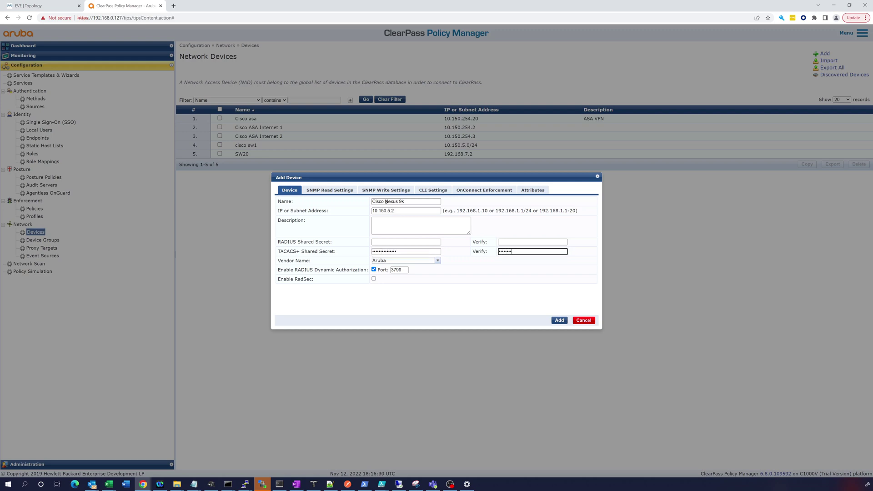
{"action": "type", "text": "••••••••••••••••"}
Set the device's vendor to Cisco and add it to the list
{"action": "left_click", "coordinate": [438, 261]}
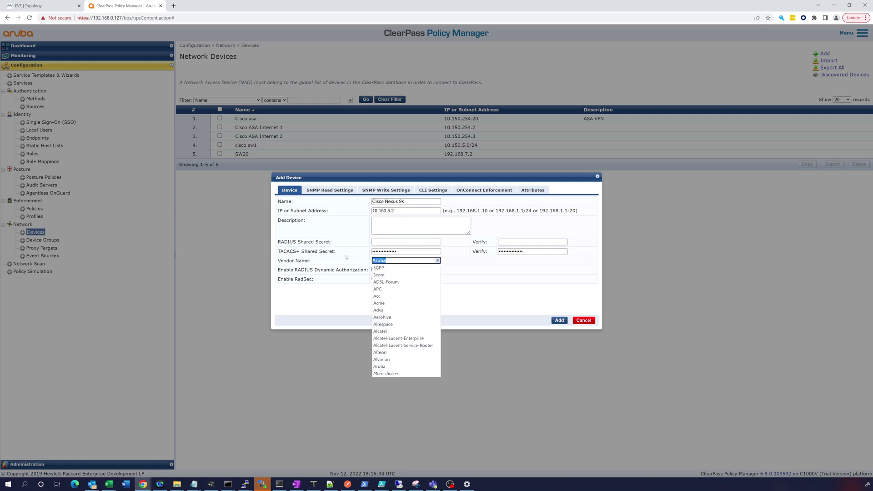
{"action": "type", "text": "cis"}
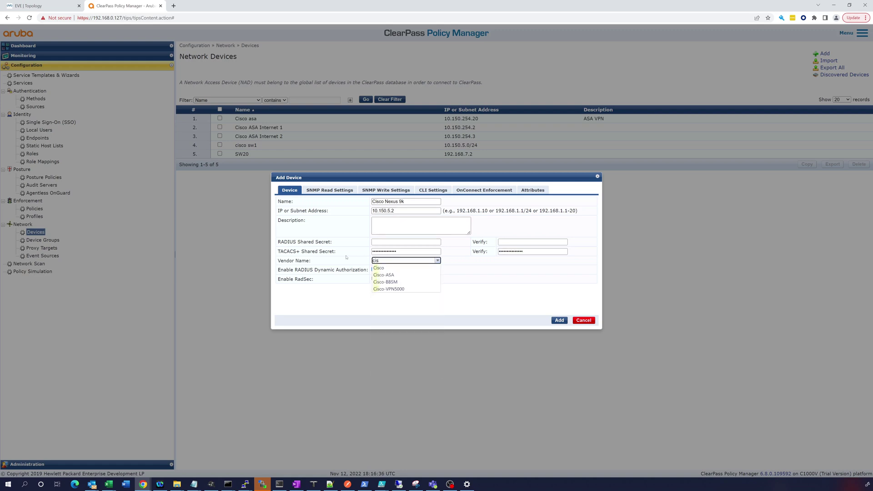
{"action": "left_click", "coordinate": [381, 269]}
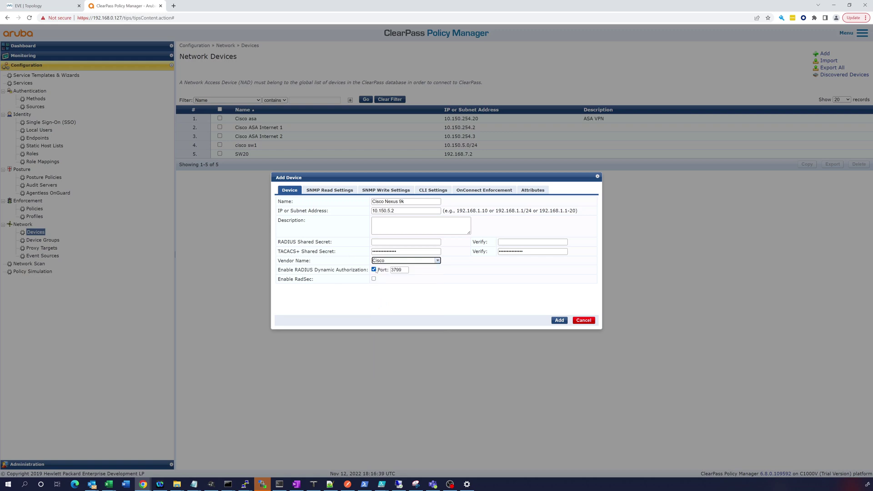
{"action": "left_click", "coordinate": [556, 321]}
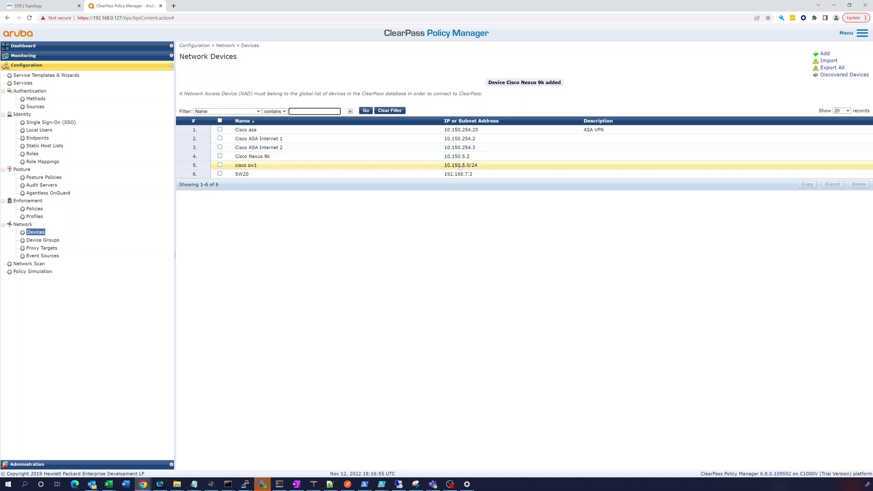
{"action": "left_click", "coordinate": [273, 166]}
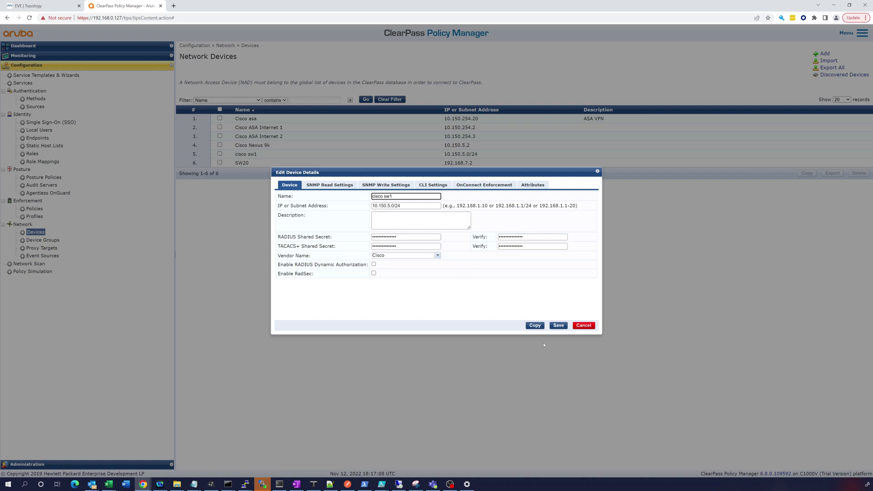
{"action": "left_click", "coordinate": [578, 327]}
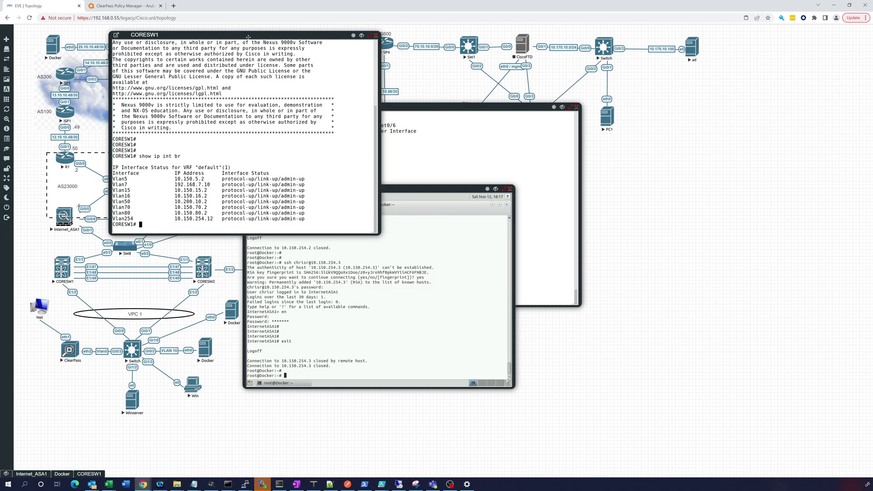
Move the CORESW1 and Docker consoles aside and minimize the Internet_ASA1 console
{"action": "left_click_drag", "start_coordinate": [254, 35], "coordinate": [628, 92]}
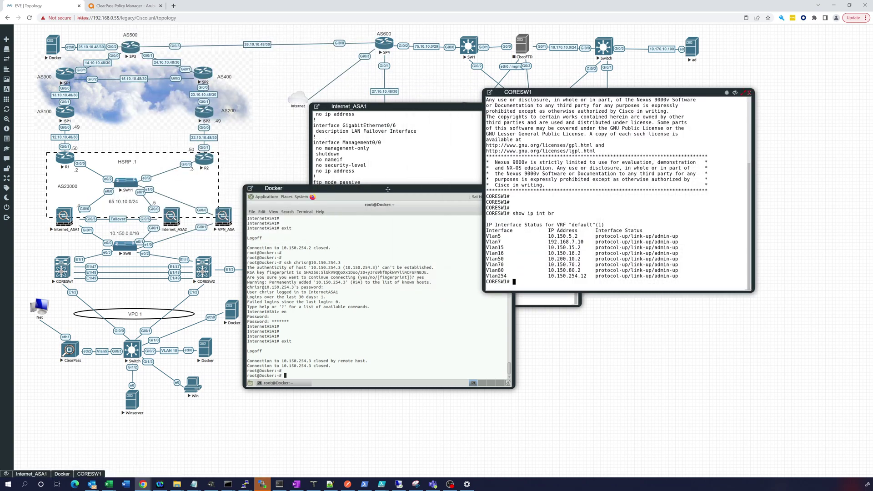
{"action": "left_click_drag", "start_coordinate": [388, 190], "coordinate": [293, 198]}
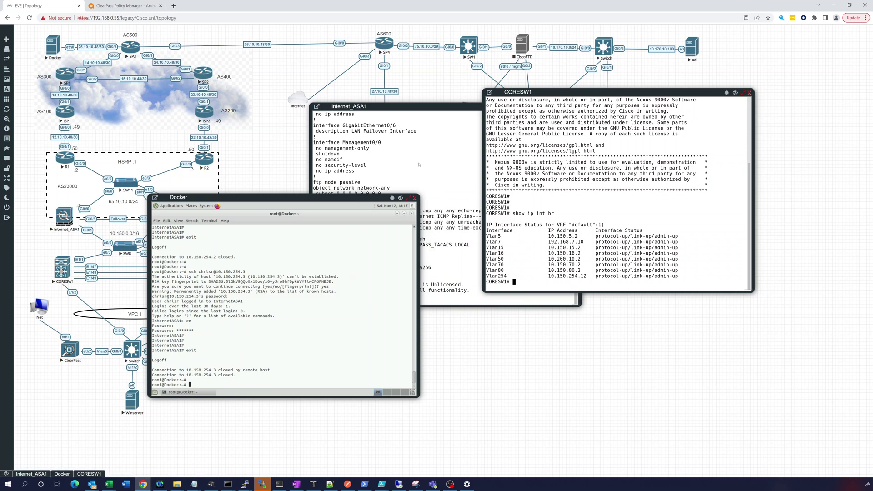
{"action": "left_click", "coordinate": [419, 165]}
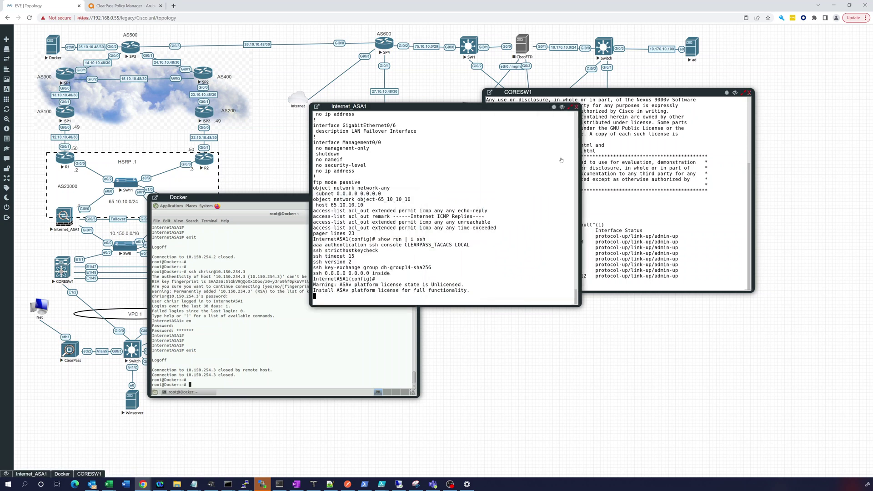
{"action": "left_click", "coordinate": [562, 107]}
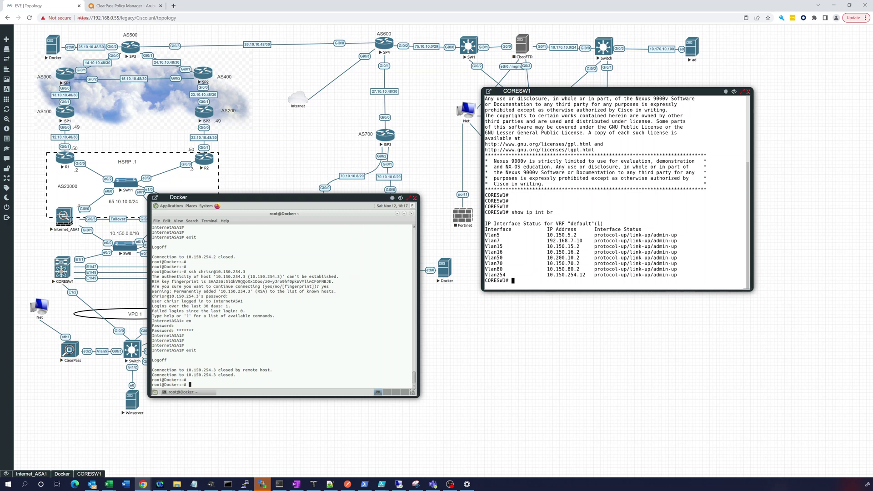
{"action": "key", "text": "alt+Tab"}
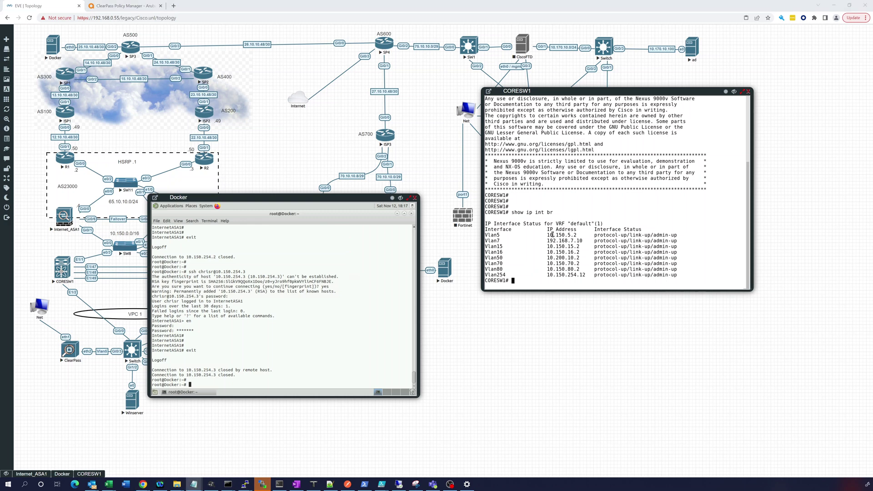
{"action": "left_click", "coordinate": [553, 235]}
Run 'show run' on CORESW1 and page through the running configuration
{"action": "key", "text": "Return"}
{"action": "key", "text": "Return"}
{"action": "key", "text": "Return"}
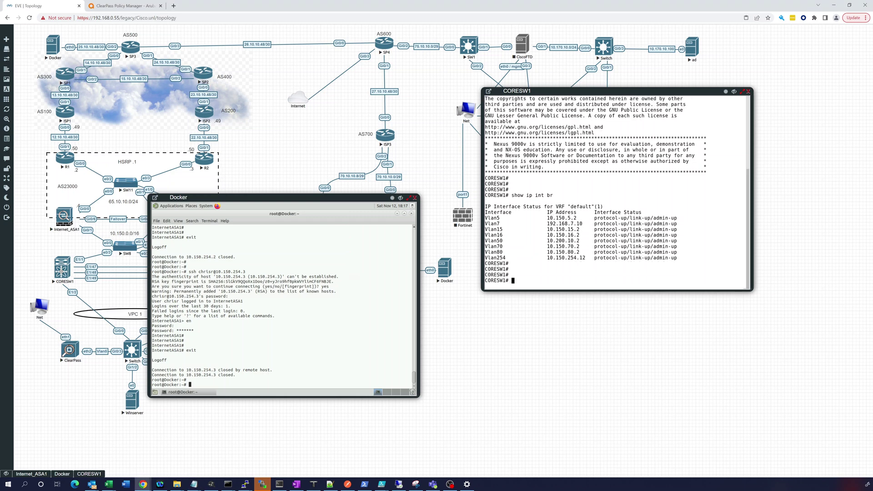
{"action": "type", "text": "shwo run"}
{"action": "key", "text": "BackSpace"}
{"action": "key", "text": "BackSpace"}
{"action": "key", "text": "BackSpace"}
{"action": "key", "text": "BackSpace"}
{"action": "key", "text": "BackSpace"}
{"action": "key", "text": "BackSpace"}
{"action": "type", "text": "ow run"}
{"action": "key", "text": "Return"}
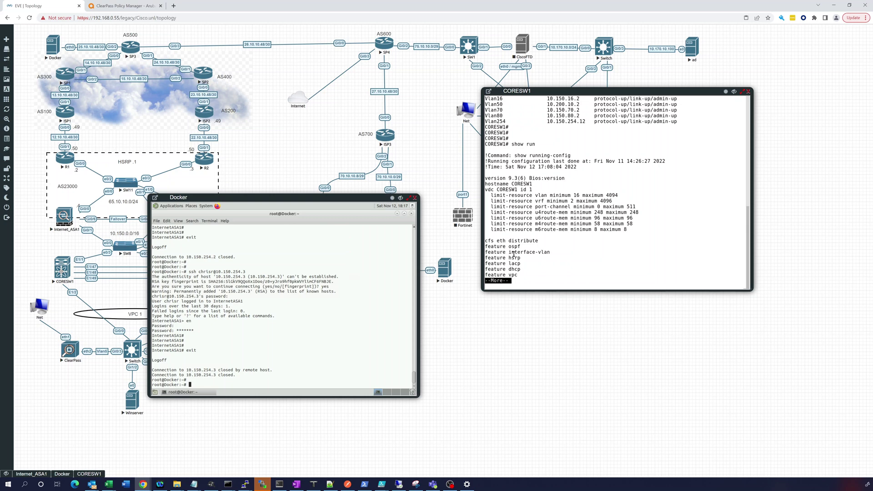
{"action": "key", "text": "space"}
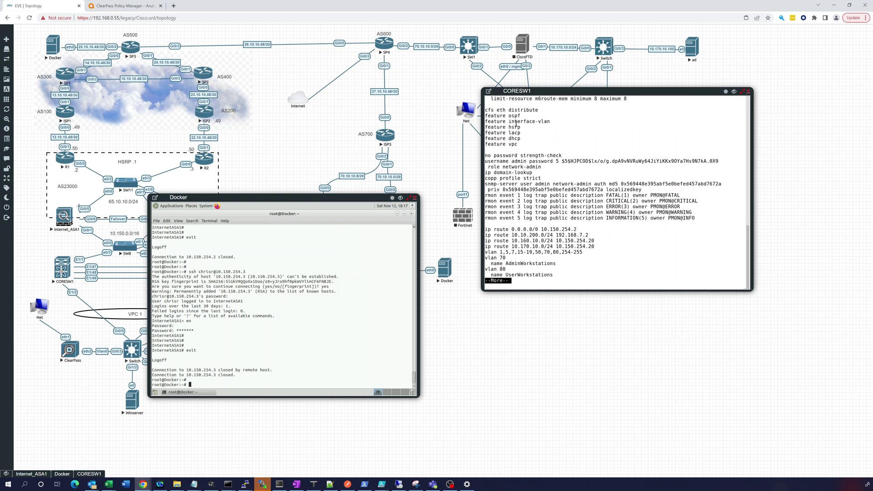
{"action": "type", "text": "qfeature t"}
Enter configuration mode on CORESW1 and enable the TACACS+ feature
{"action": "key", "text": "BackSpace"}
{"action": "key", "text": "BackSpace"}
{"action": "key", "text": "BackSpace"}
{"action": "key", "text": "BackSpace"}
{"action": "key", "text": "BackSpace"}
{"action": "key", "text": "BackSpace"}
{"action": "key", "text": "BackSpace"}
{"action": "key", "text": "BackSpace"}
{"action": "type", "text": "conf t"}
{"action": "key", "text": "Return"}
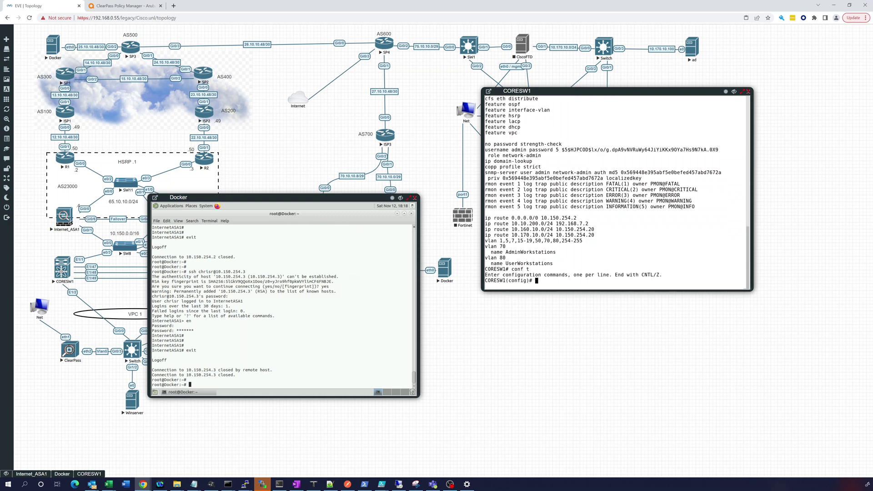
{"action": "type", "text": "fe"}
{"action": "key", "text": "Tab"}
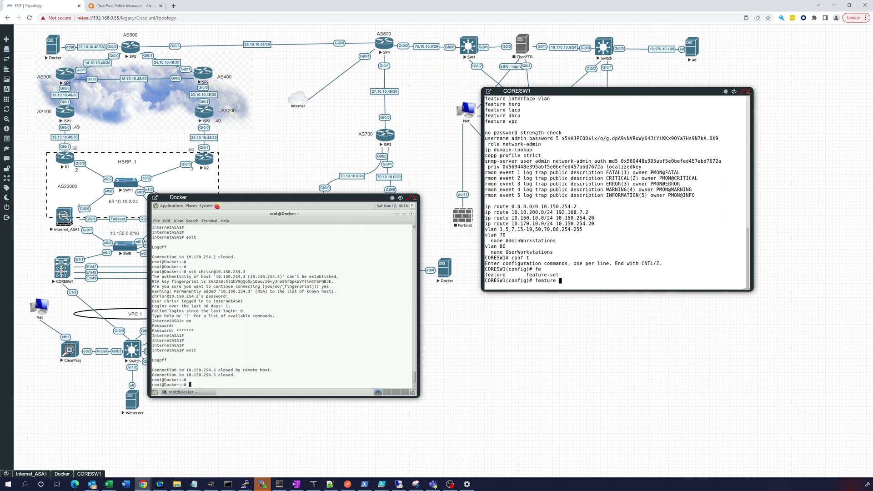
{"action": "type", "text": "tacacs+"}
{"action": "key", "text": "Return"}
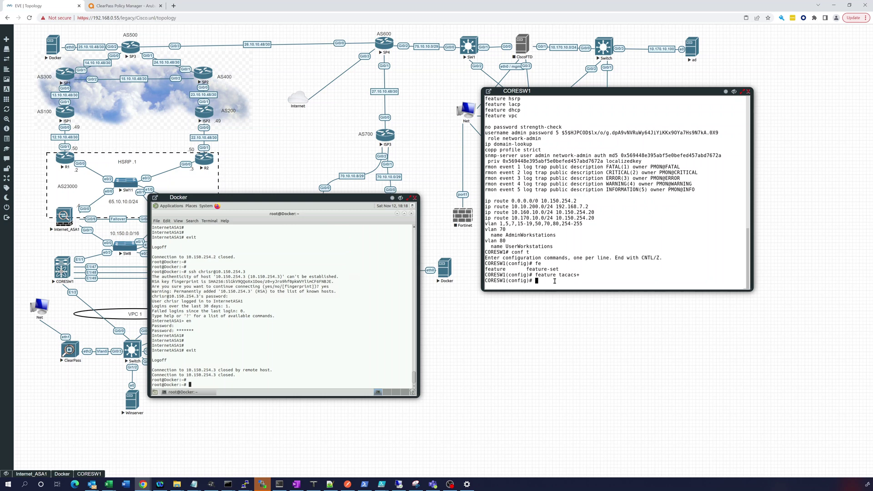
Define ClearPass at 10.150.5.20 as a TACACS+ server with its shared secret key
{"action": "type", "text": "tacacs-server  host"}
{"action": "key", "text": "BackSpace"}
{"action": "key", "text": "BackSpace"}
{"action": "key", "text": "BackSpace"}
{"action": "key", "text": "BackSpace"}
{"action": "key", "text": "BackSpace"}
{"action": "key", "text": "BackSpace"}
{"action": "type", "text": "hot"}
{"action": "key", "text": "BackSpace"}
{"action": "type", "text": "st 10.150.5.20 key"}
{"action": "key", "text": "BackSpace"}
{"action": "key", "text": "BackSpace"}
{"action": "key", "text": "BackSpace"}
{"action": "type", "text": "?"}
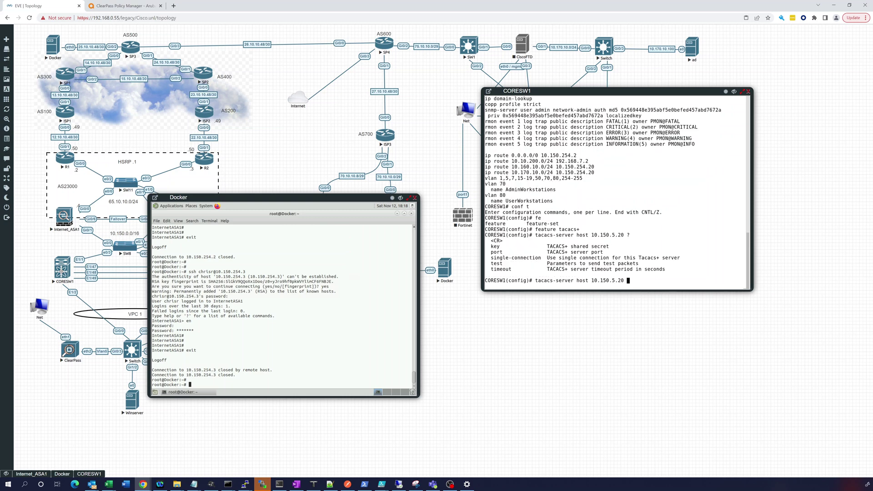
{"action": "type", "text": "key cisco123"}
{"action": "key", "text": "Return"}
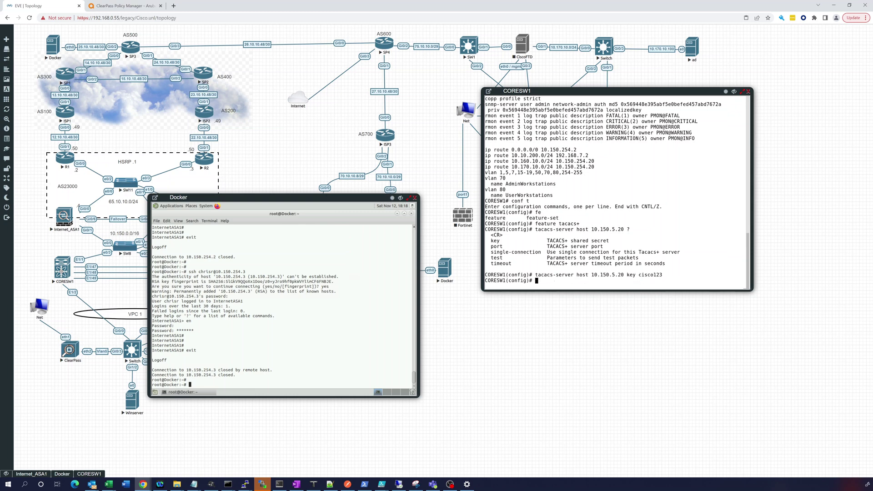
Create the CLEARPASS_TACACS TACACS+ server group containing server 10.150.5.20
{"action": "type", "text": "aaa group server tacacs+"}
{"action": "type", "text": "CLEARPASS_TACACS"}
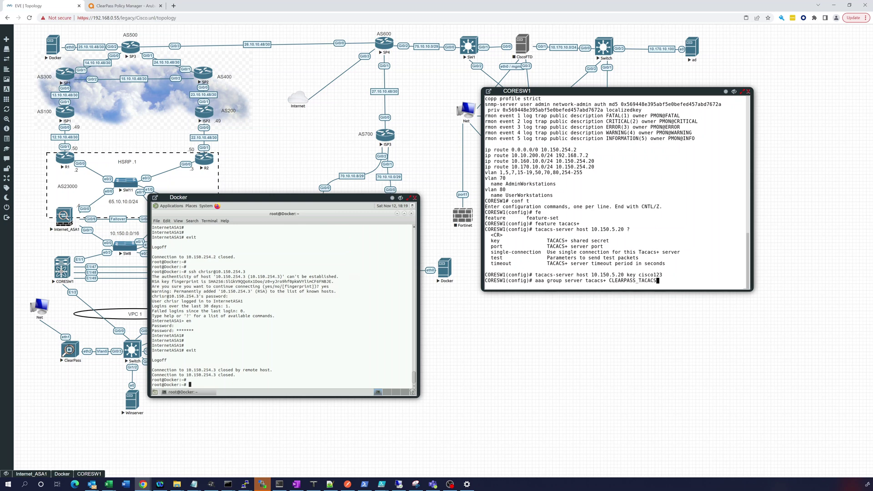
{"action": "key", "text": "Return"}
{"action": "type", "text": "ser"}
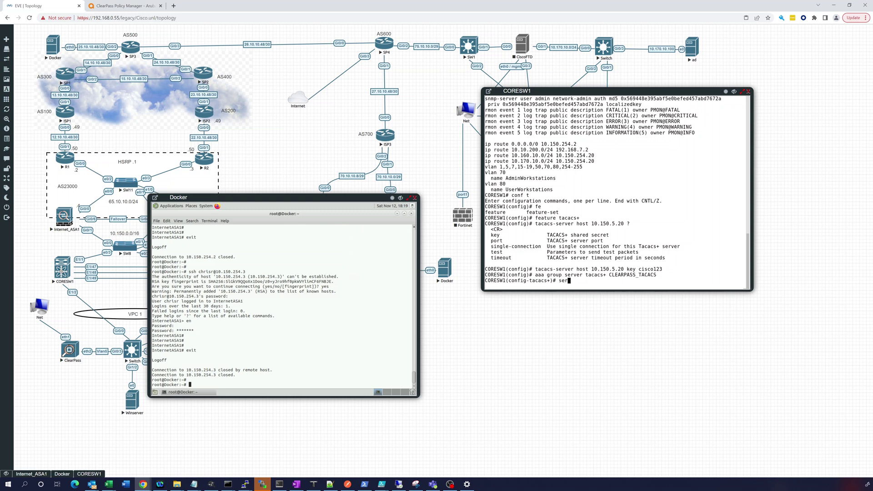
{"action": "type", "text": "ver 10.150.5.20"}
{"action": "key", "text": "Return"}
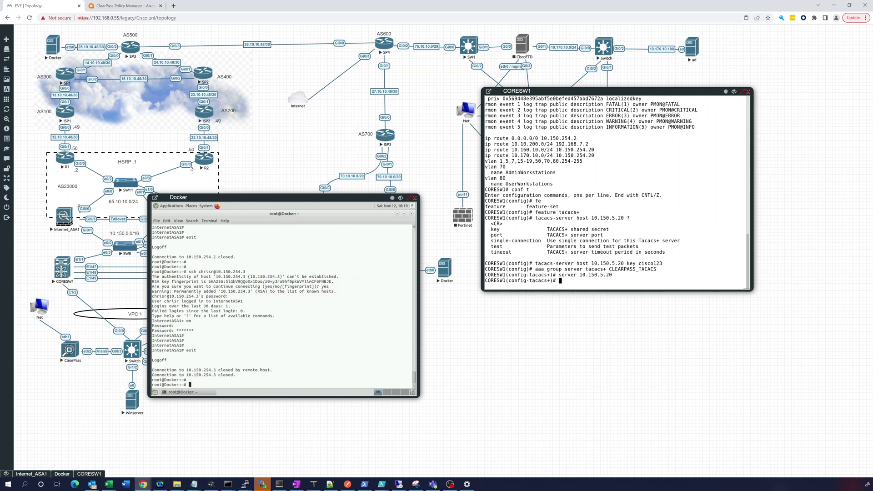
{"action": "key", "text": "Return"}
{"action": "key", "text": "Return"}
{"action": "type", "text": "exit"}
{"action": "key", "text": "Return"}
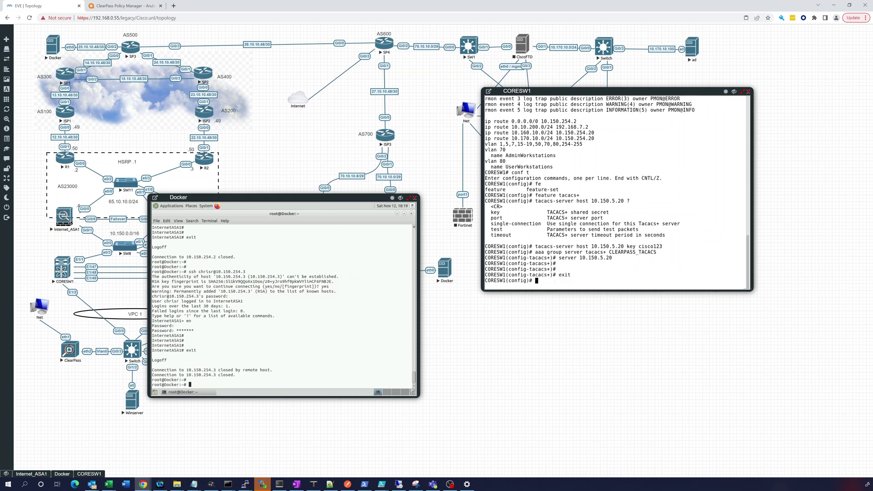
Enter the default login authentication command pointing to group CLEARPASS_TACACS
{"action": "type", "text": "aaa auth"}
{"action": "key", "text": "Tab"}
{"action": "type", "text": "e"}
{"action": "key", "text": "Tab"}
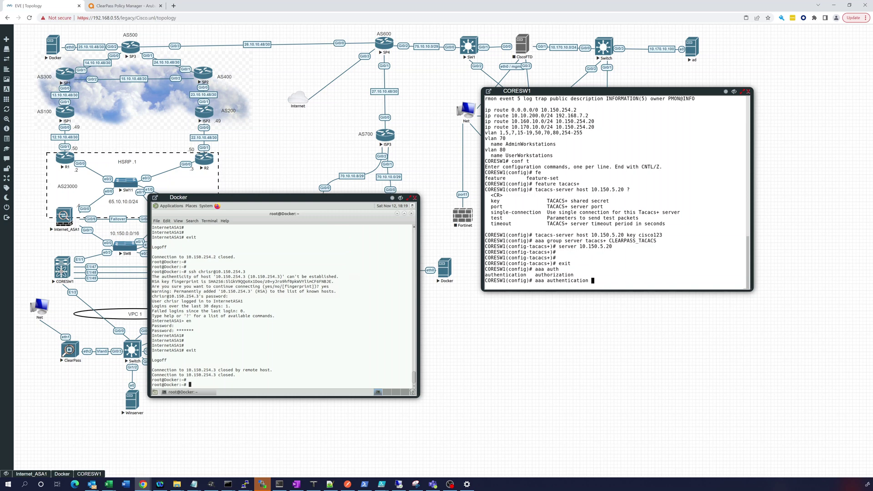
{"action": "type", "text": "login default group CLEARPASS_TACACS"}
Apply default login authentication and default accounting through the CLEARPASS_TACACS group
{"action": "key", "text": "Return"}
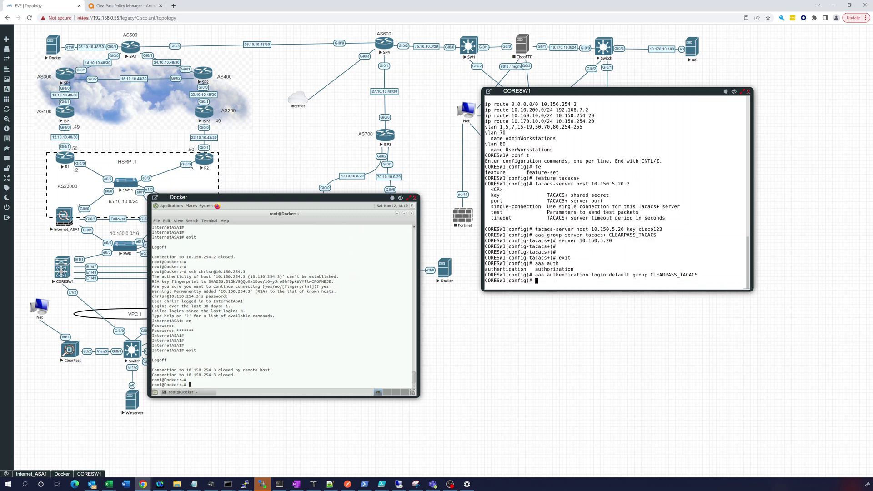
{"action": "type", "text": "aaa accounting default group CLEARPASS_TACACS"}
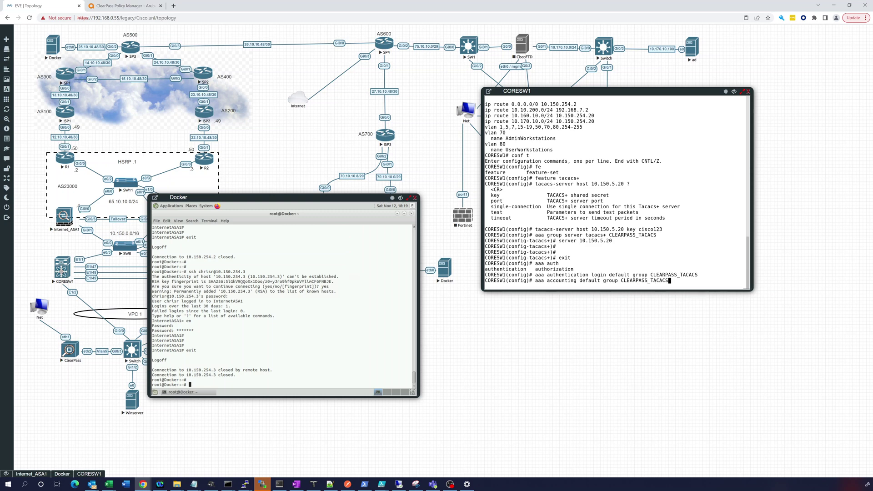
{"action": "key", "text": "Return"}
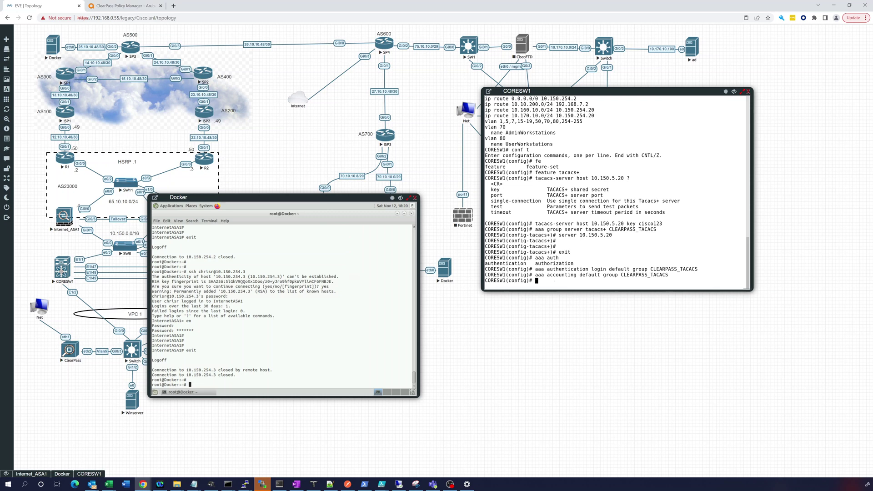
Enable TACACS+ directed requests, set a 60-second timeout, and save running config to startup
{"action": "type", "text": "tacacs-server directed-request"}
{"action": "key", "text": "Return"}
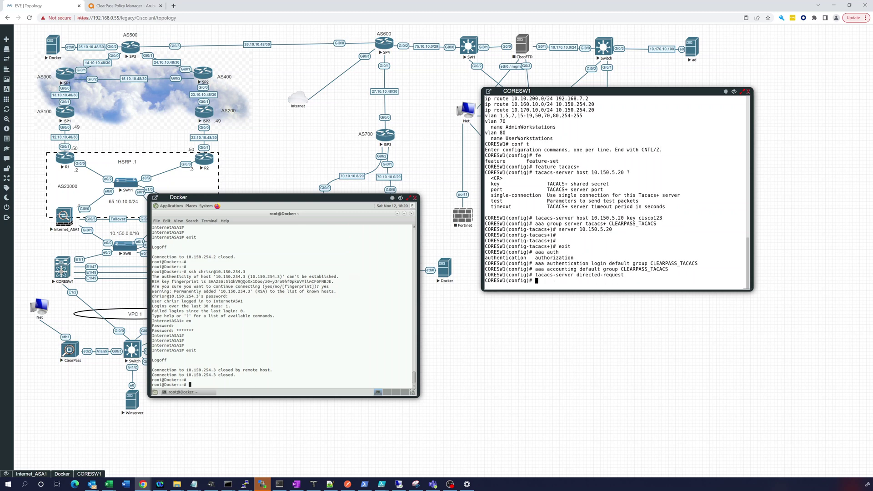
{"action": "type", "text": "tacacs-server timeout 60"}
{"action": "key", "text": "Return"}
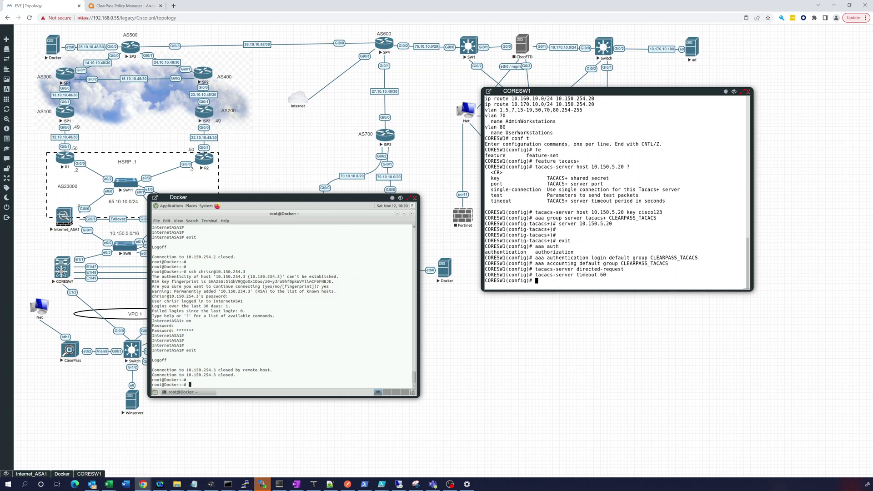
{"action": "key", "text": "Return"}
{"action": "key", "text": "Return"}
{"action": "key", "text": "Return"}
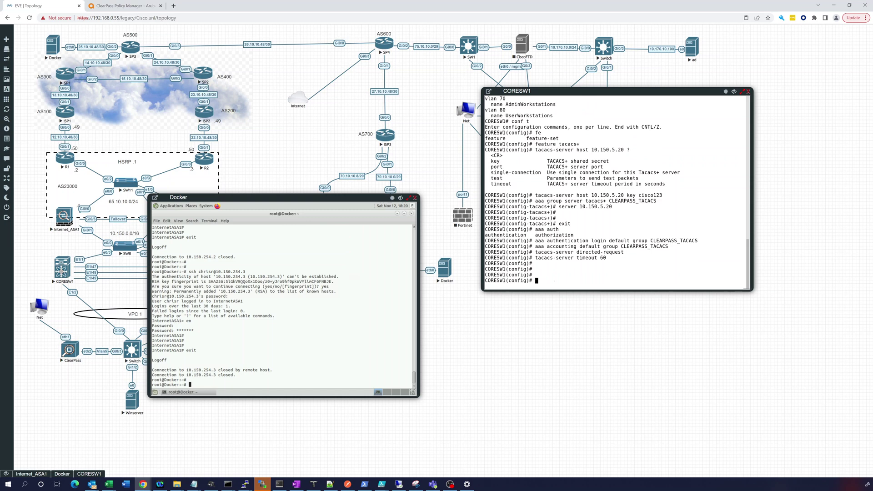
{"action": "type", "text": "copy run start"}
{"action": "key", "text": "Return"}
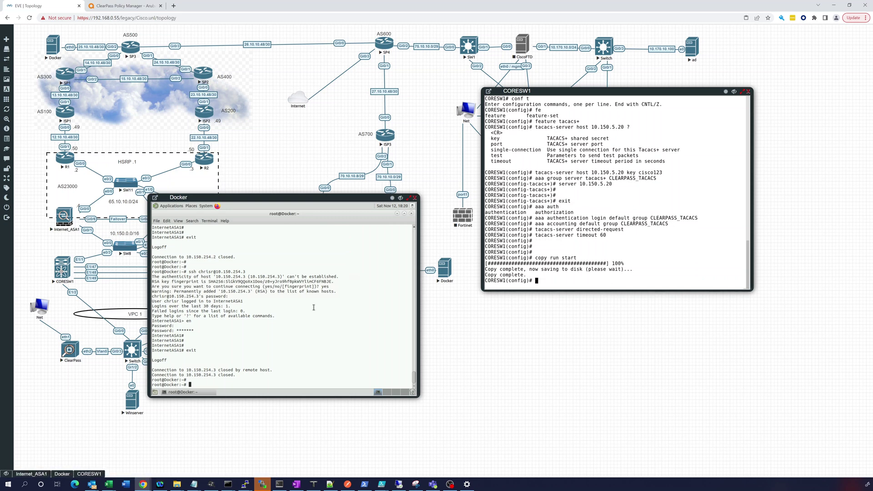
SSH to the switch at 10.150.5.2 with the user account, accepting the fingerprint and logging in
{"action": "type", "text": "ssh"}
{"action": "type", "text": "chrisr@10.150.5.2"}
{"action": "key", "text": "Return"}
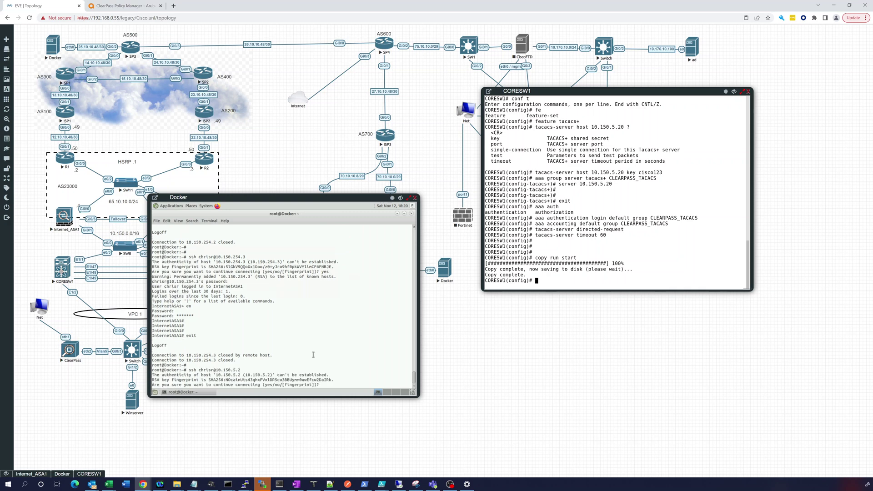
{"action": "type", "text": "yes"}
{"action": "key", "text": "Return"}
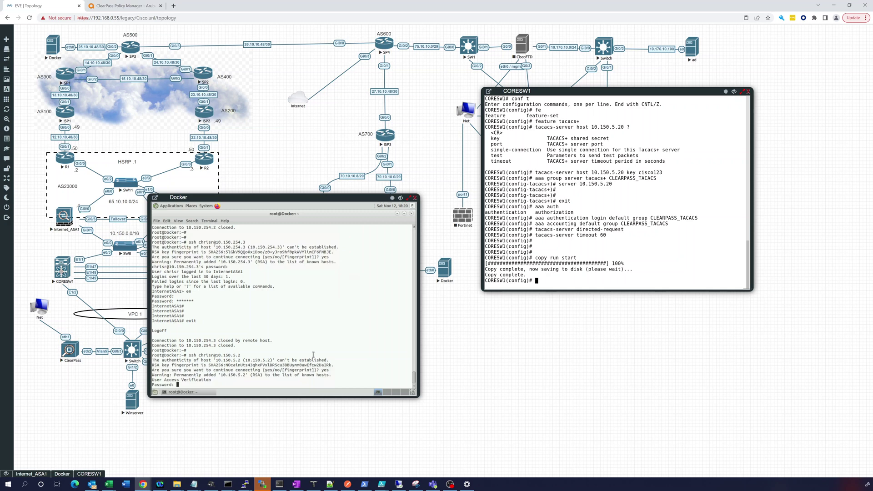
{"action": "key", "text": "Return"}
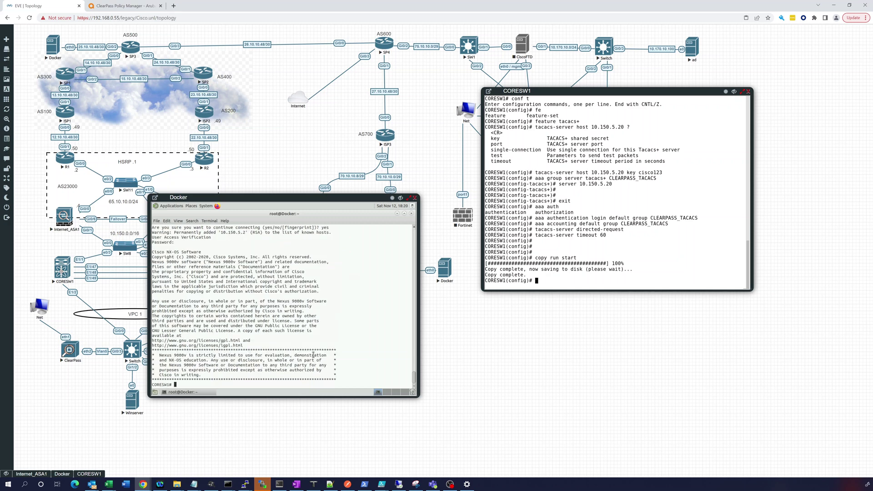
Run show run twice, getting '% Permission denied for the role'
{"action": "key", "text": "Return"}
{"action": "key", "text": "Return"}
{"action": "key", "text": "Return"}
{"action": "type", "text": "show run"}
{"action": "key", "text": "Return"}
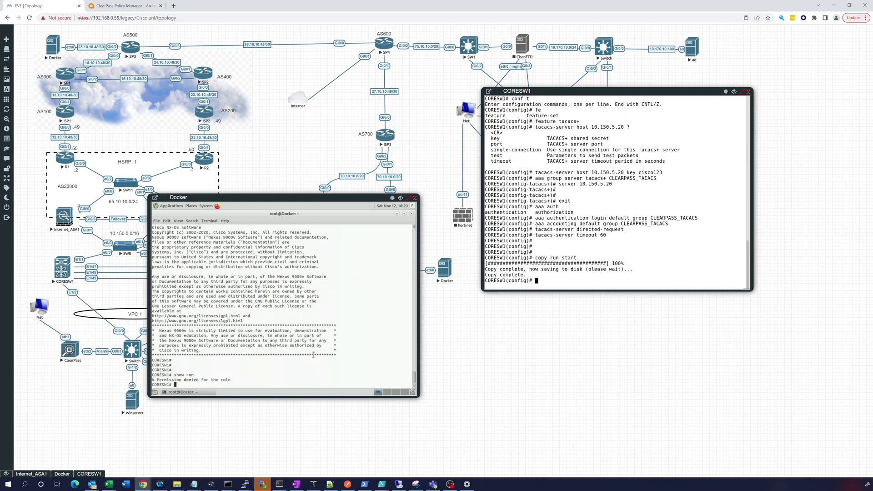
{"action": "key", "text": "Return"}
{"action": "key", "text": "Return"}
{"action": "key", "text": "Return"}
{"action": "key", "text": "Return"}
{"action": "type", "text": "show run"}
{"action": "key", "text": "Return"}
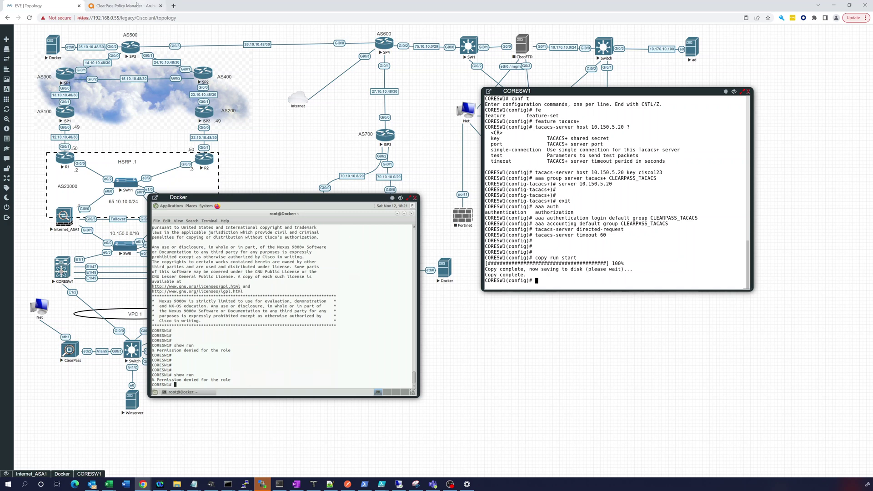
Open Monitoring > Access Tracker in ClearPass Policy Manager
{"action": "left_click", "coordinate": [137, 4]}
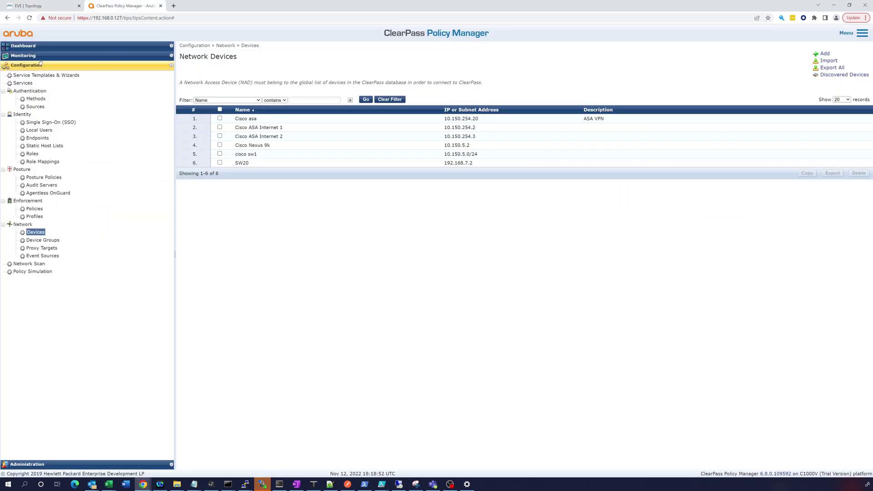
{"action": "left_click", "coordinate": [41, 56]}
{"action": "left_click", "coordinate": [40, 73]}
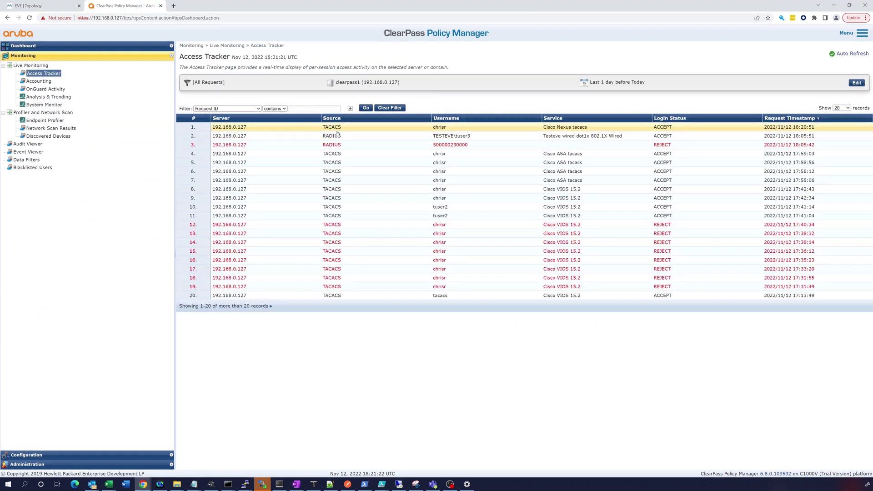
Open the latest Cisco Nexus tacacs session, review its computed and authorization attributes, then its policies
{"action": "left_click", "coordinate": [347, 129]}
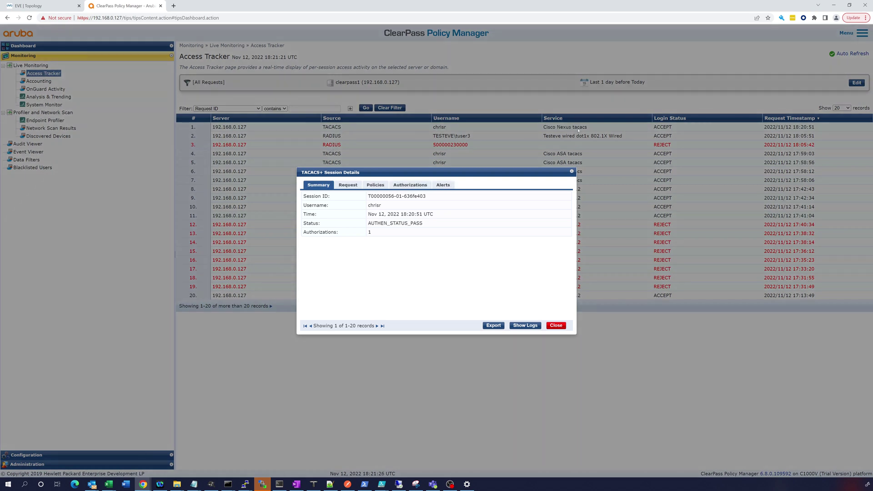
{"action": "left_click", "coordinate": [355, 188]}
{"action": "left_click", "coordinate": [346, 270]}
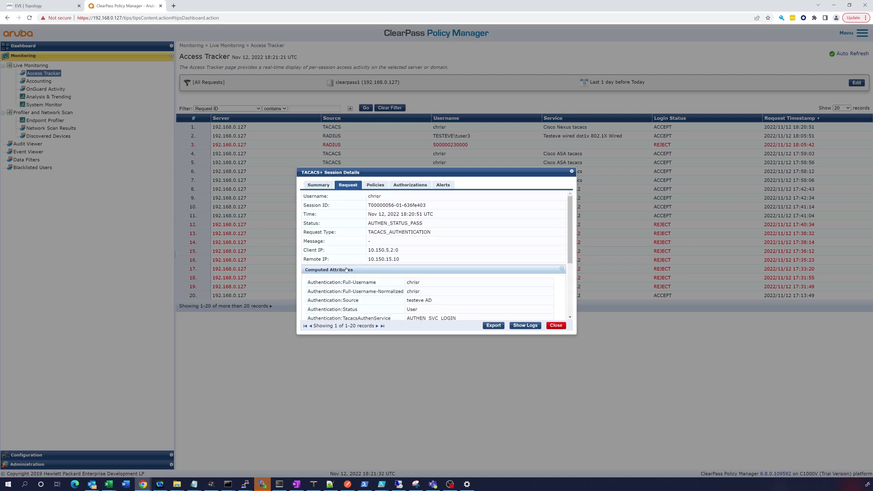
{"action": "scroll", "coordinate": [346, 269], "scroll_direction": "down", "scroll_amount": 5}
{"action": "scroll", "coordinate": [347, 269], "scroll_direction": "up", "scroll_amount": 1}
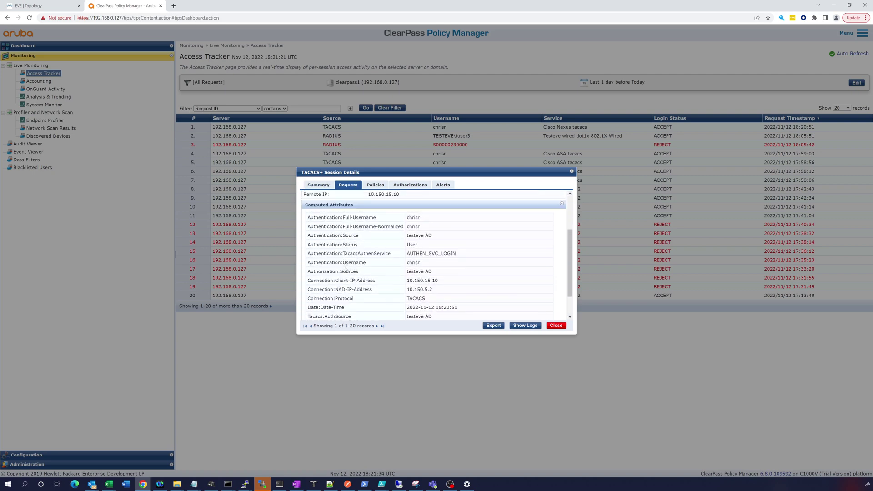
{"action": "scroll", "coordinate": [346, 270], "scroll_direction": "down", "scroll_amount": 1}
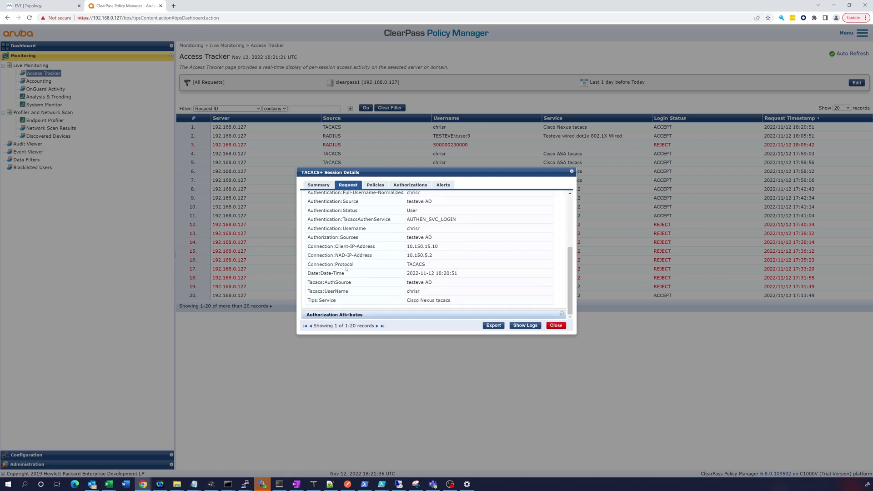
{"action": "left_click", "coordinate": [343, 315]}
{"action": "scroll", "coordinate": [402, 308], "scroll_direction": "down", "scroll_amount": 1}
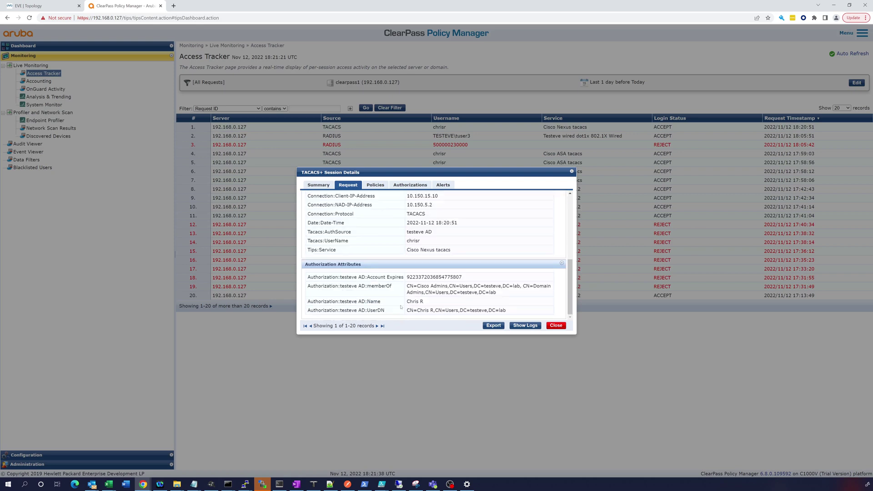
{"action": "left_click", "coordinate": [377, 185]}
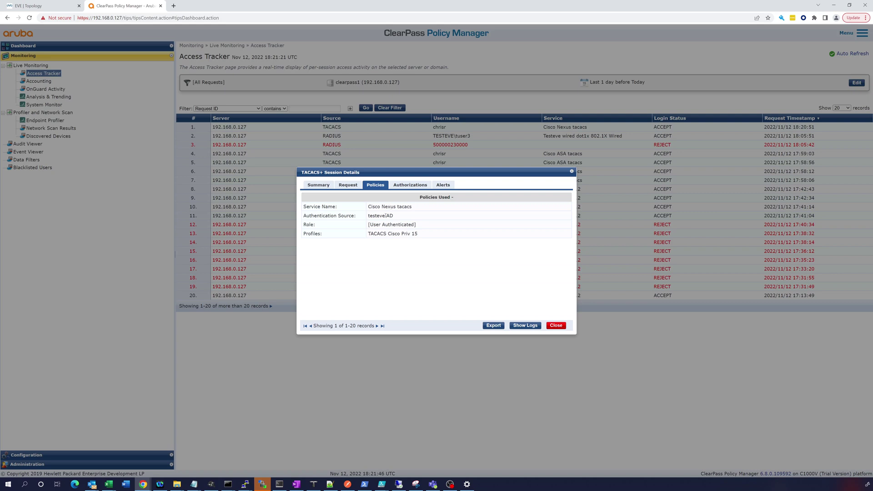
Check the session's TACACS Cisco Priv 15 profile, authorized commands and alerts
{"action": "left_click_drag", "start_coordinate": [369, 234], "coordinate": [450, 245]}
{"action": "left_click", "coordinate": [409, 185]}
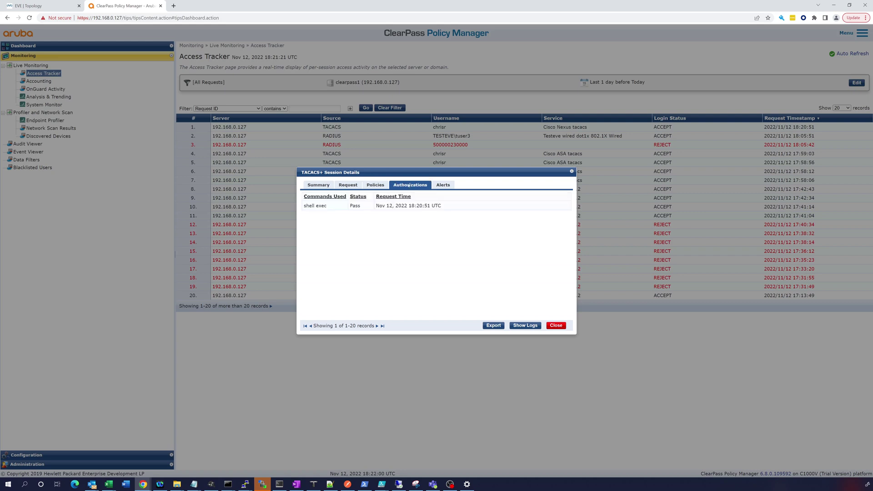
{"action": "left_click", "coordinate": [447, 185]}
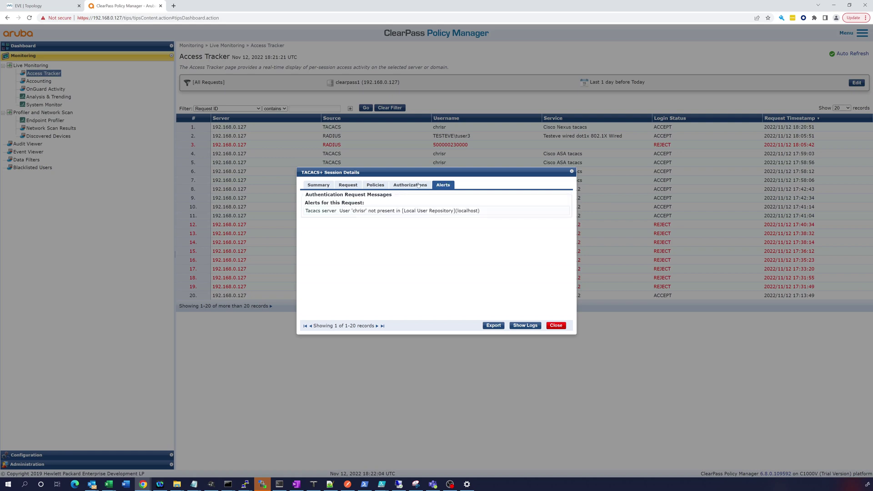
{"action": "left_click", "coordinate": [401, 186]}
Return to Policies, close the session details, and expand the Configuration sections
{"action": "left_click", "coordinate": [374, 188]}
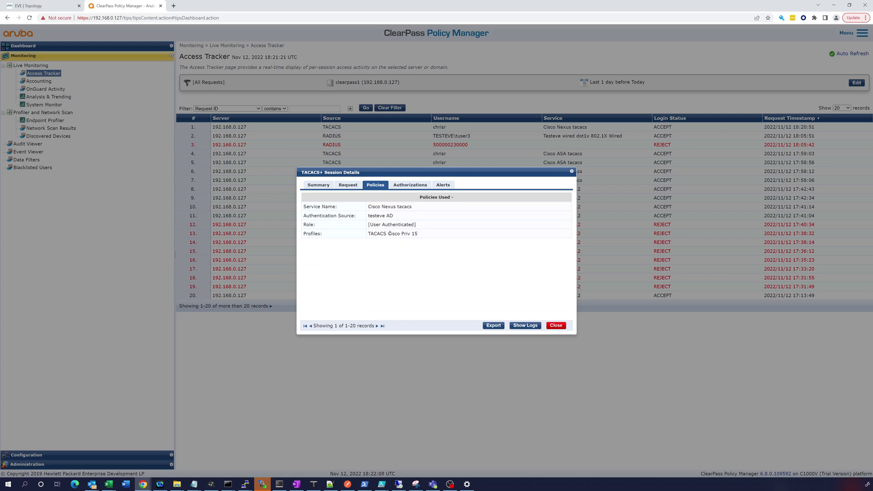
{"action": "left_click", "coordinate": [561, 325]}
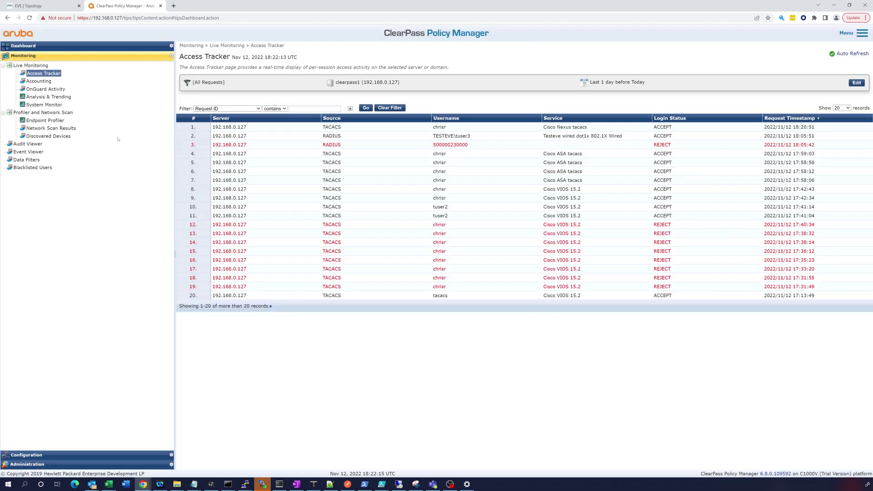
{"action": "left_click", "coordinate": [52, 455]}
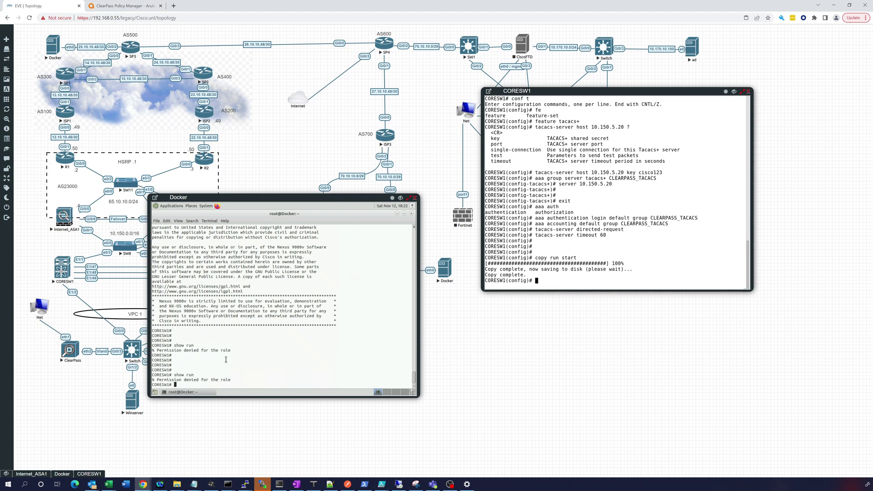
List CORESW1's allowed commands with ?, showing only a restricted set, then return to ClearPass
{"action": "type", "text": "?"}
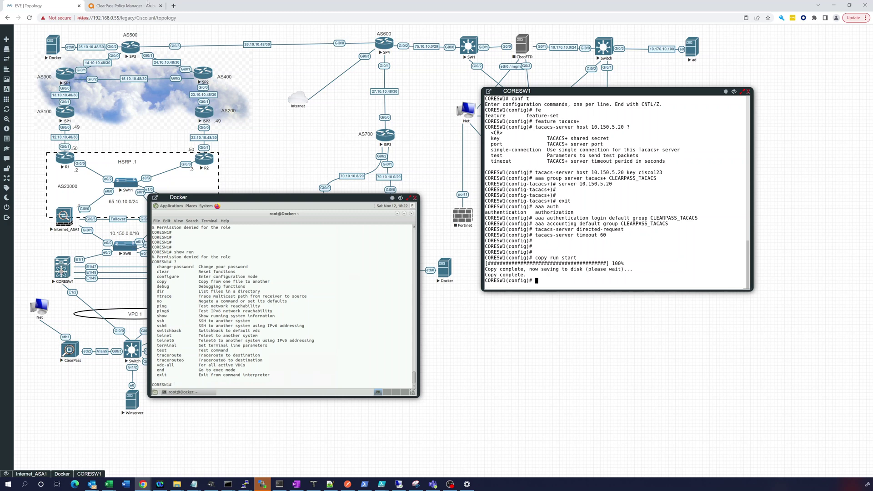
{"action": "left_click", "coordinate": [145, 5]}
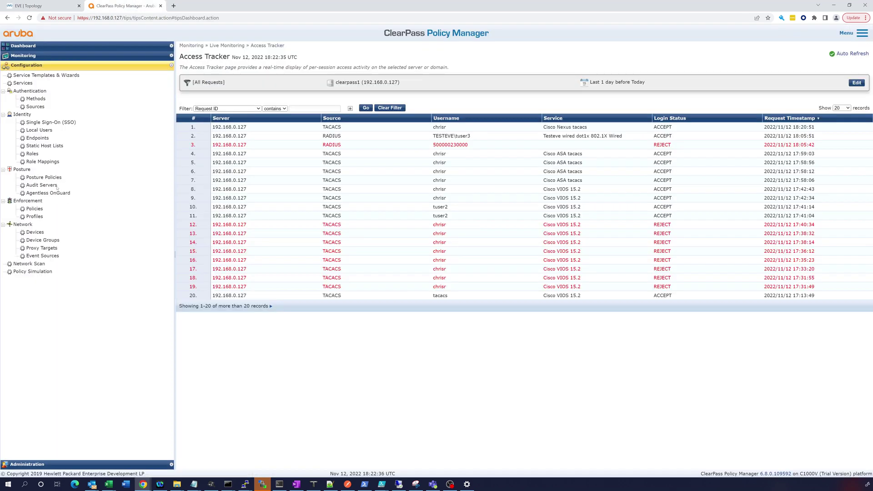
Browse the authentication sources, enforcement profiles and enforcement policies lists
{"action": "left_click", "coordinate": [36, 107]}
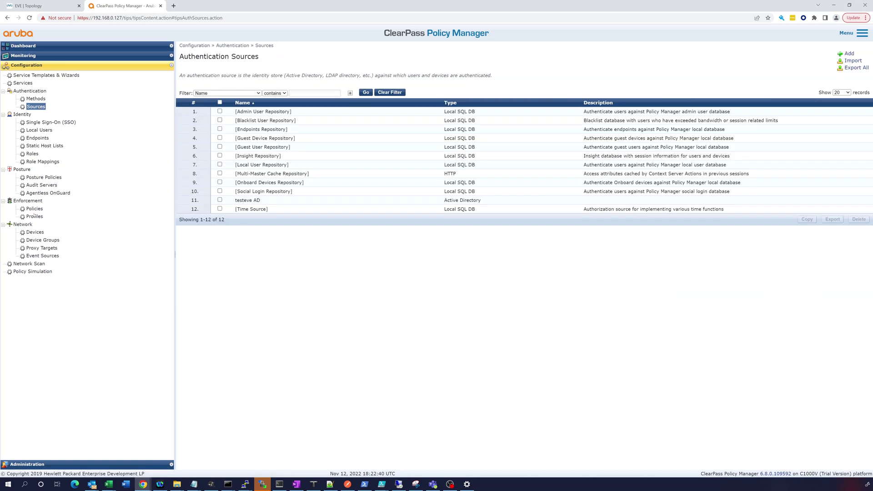
{"action": "left_click", "coordinate": [34, 216]}
{"action": "left_click", "coordinate": [35, 208]}
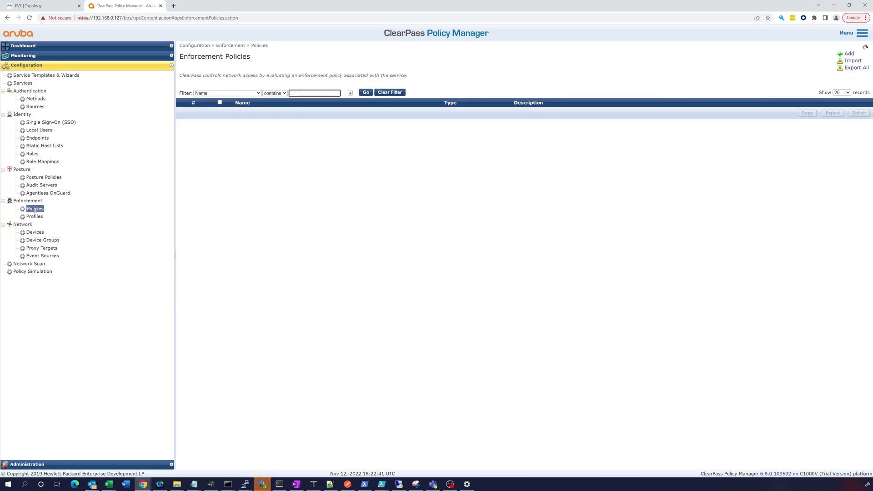
{"action": "left_click", "coordinate": [36, 107]}
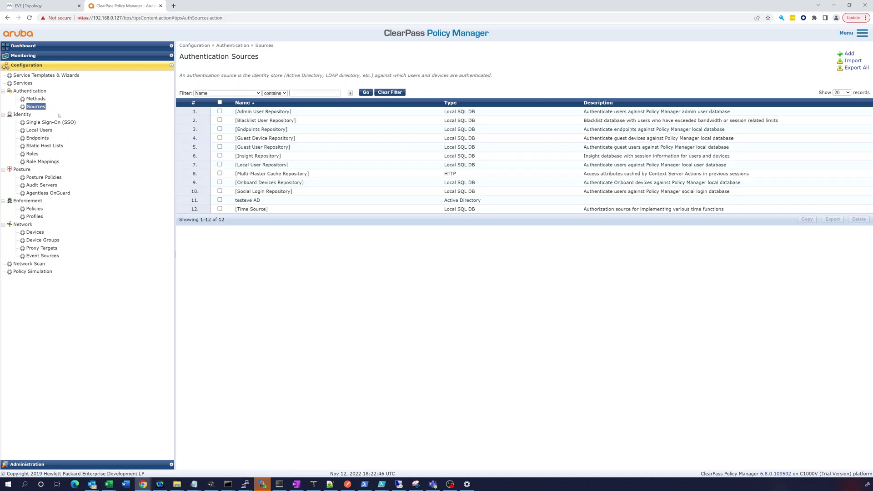
Open the Cisco Nexus tacacs service and review its summary, authentication, roles and enforcement settings
{"action": "left_click", "coordinate": [30, 84]}
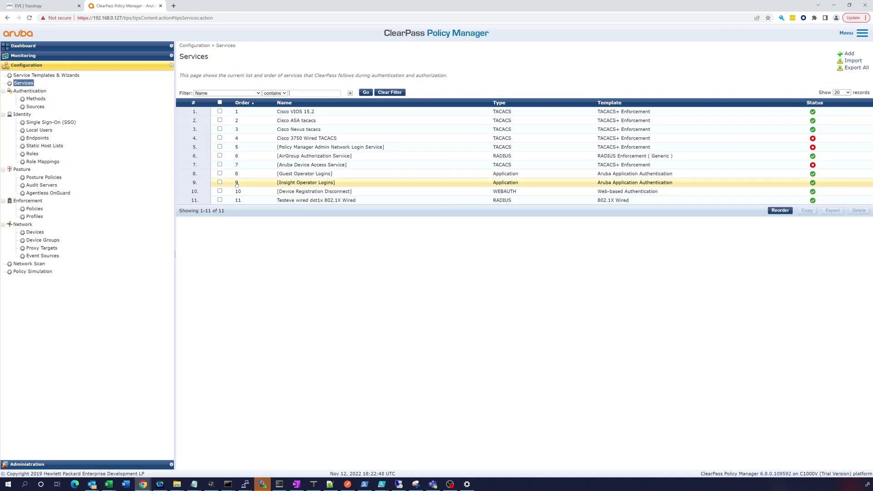
{"action": "left_click", "coordinate": [291, 130]}
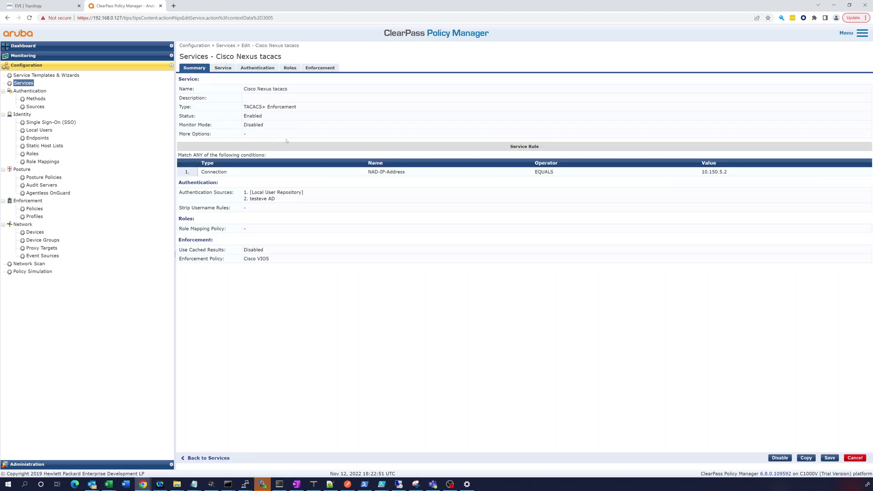
{"action": "left_click", "coordinate": [224, 69]}
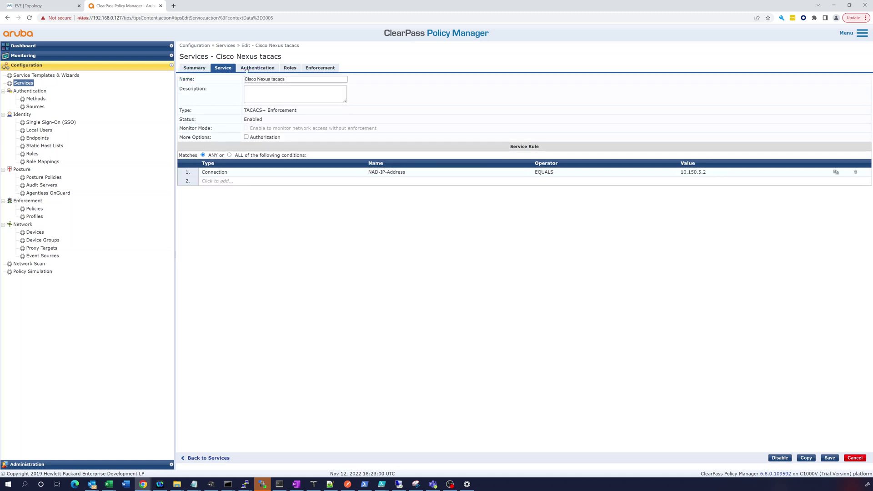
{"action": "left_click", "coordinate": [256, 67]}
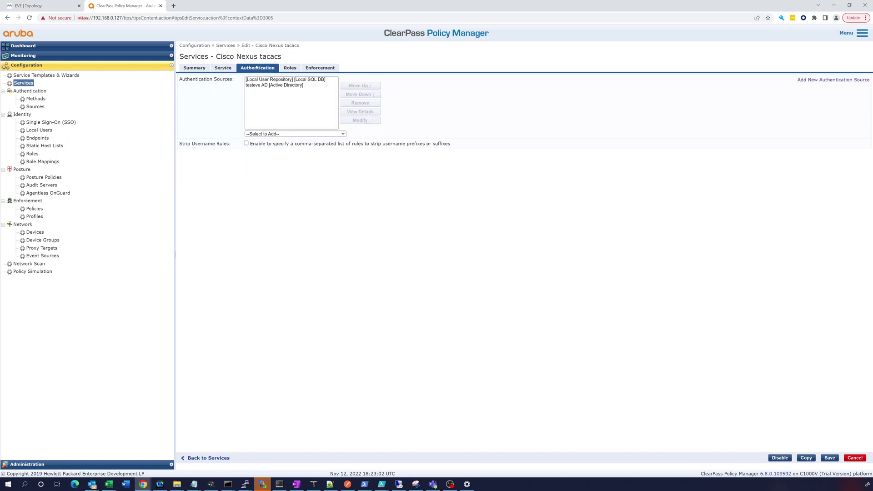
{"action": "left_click", "coordinate": [290, 68]}
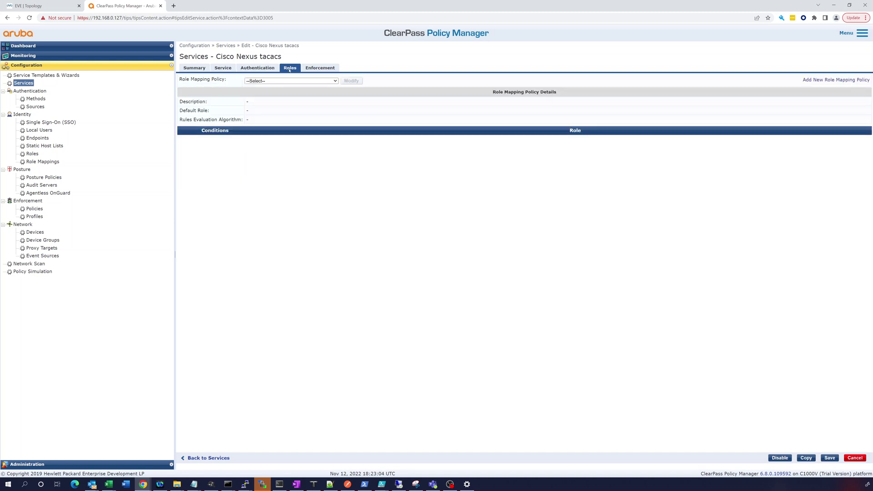
{"action": "left_click", "coordinate": [316, 67]}
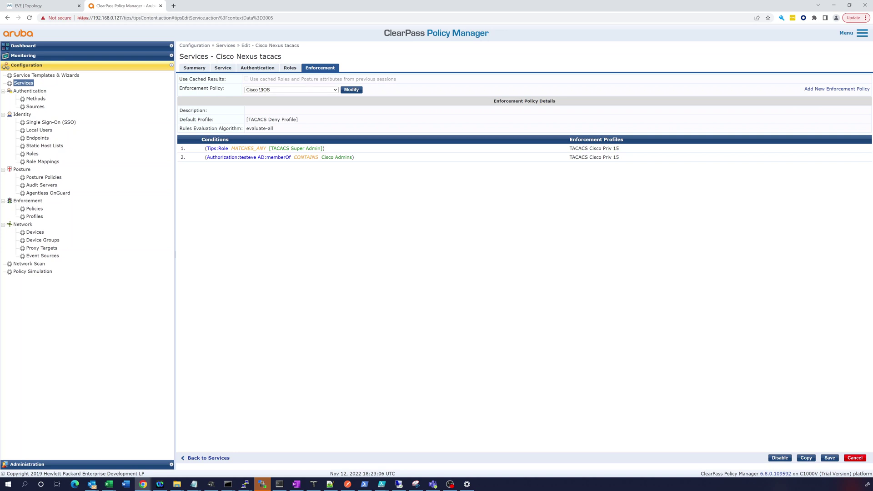
Change the service's enforcement policy to Cisco Nexus, save, and reopen it to confirm
{"action": "left_click", "coordinate": [331, 90]}
{"action": "left_click", "coordinate": [280, 113]}
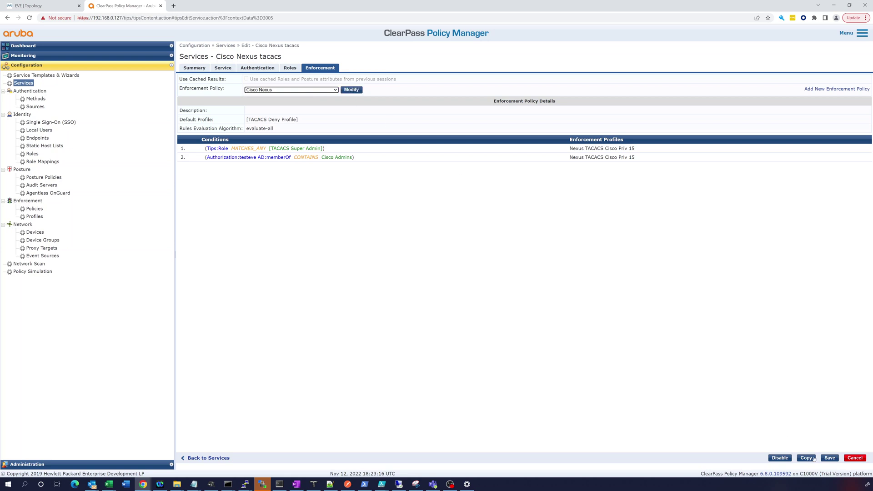
{"action": "left_click", "coordinate": [830, 458]}
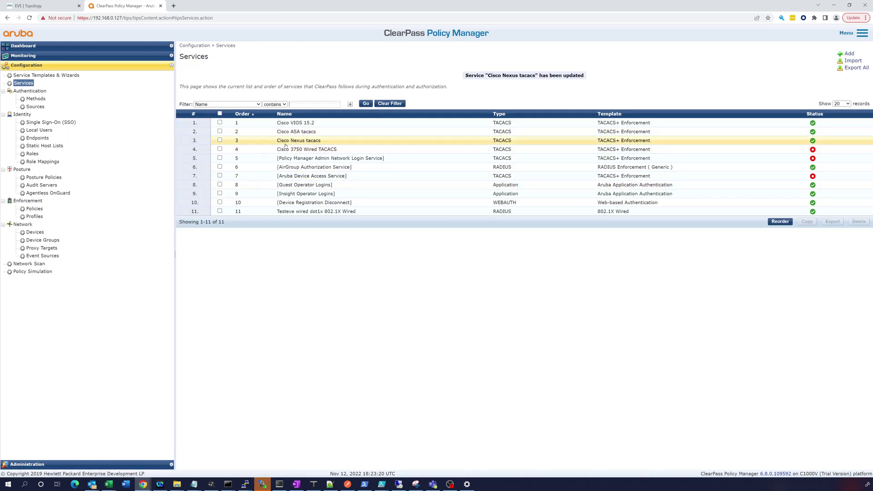
{"action": "left_click", "coordinate": [285, 144]}
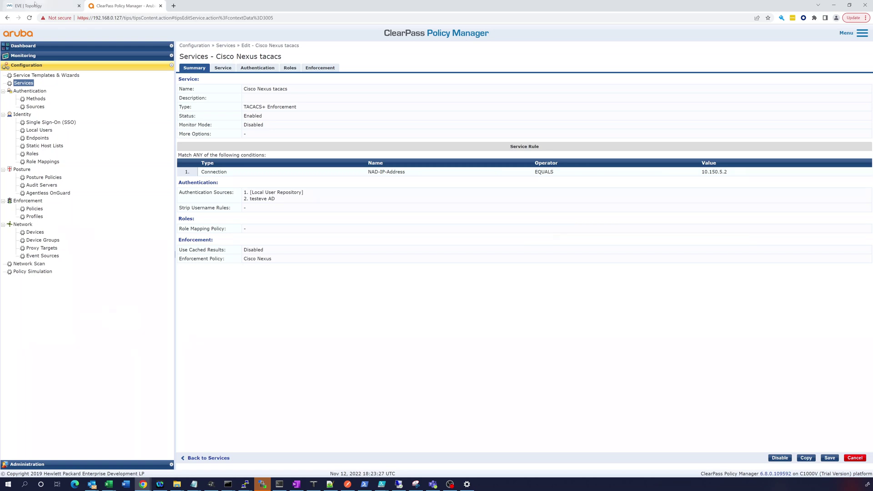
{"action": "left_click", "coordinate": [35, 5]}
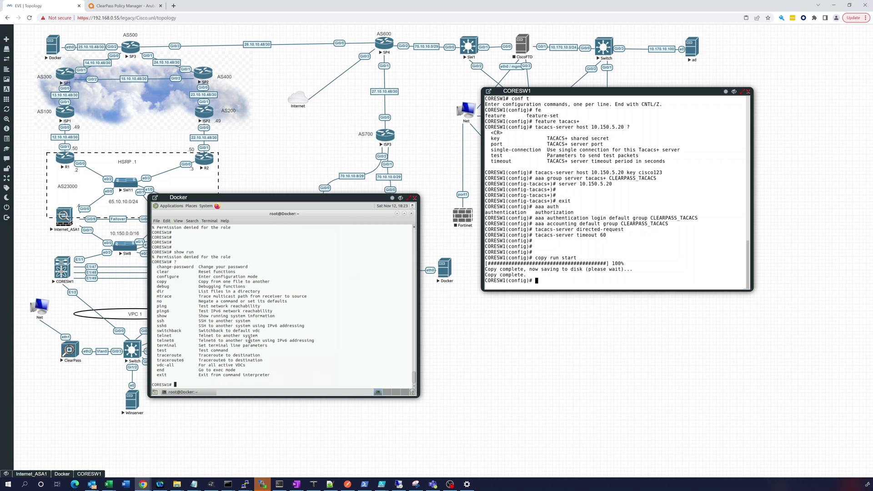
Exit the switch session and SSH back into CORESW1, logging in through TACACS+
{"action": "type", "text": "exit"}
{"action": "key", "text": "Return"}
{"action": "key", "text": "Return"}
{"action": "key", "text": "Return"}
{"action": "key", "text": "Return"}
{"action": "key", "text": "Return"}
{"action": "key", "text": "Return"}
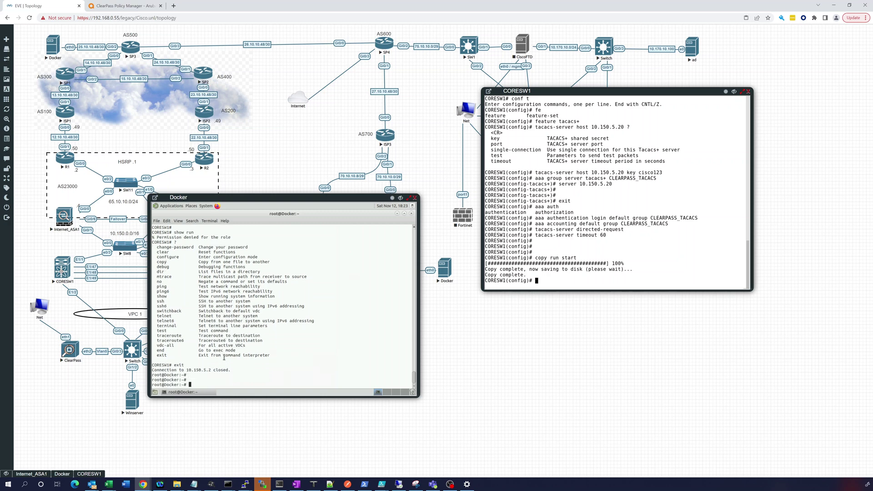
{"action": "key", "text": "Up"}
{"action": "key", "text": "Return"}
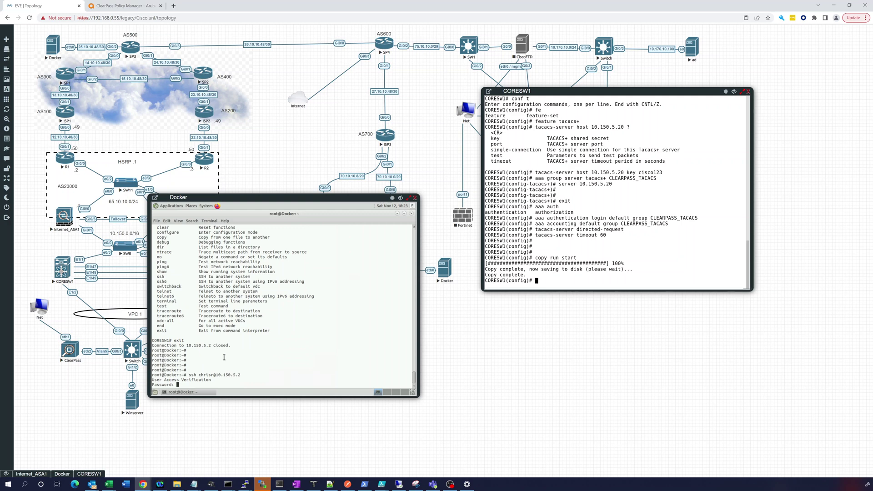
{"action": "key", "text": "Return"}
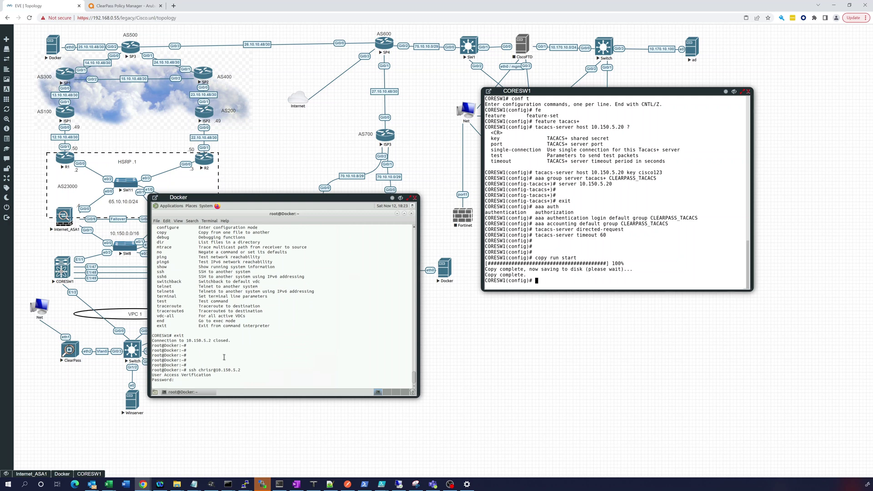
{"action": "key", "text": "Return"}
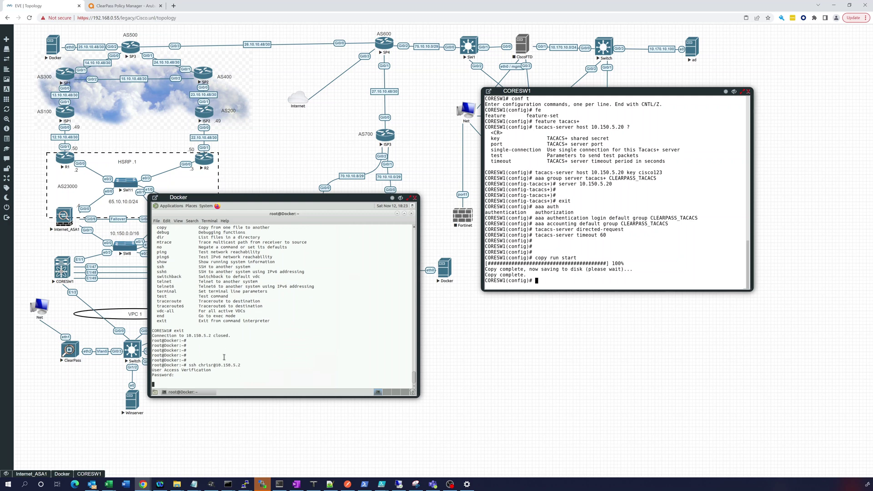
{"action": "key", "text": "Return"}
{"action": "key", "text": "Return"}
{"action": "key", "text": "Return"}
{"action": "key", "text": "Return"}
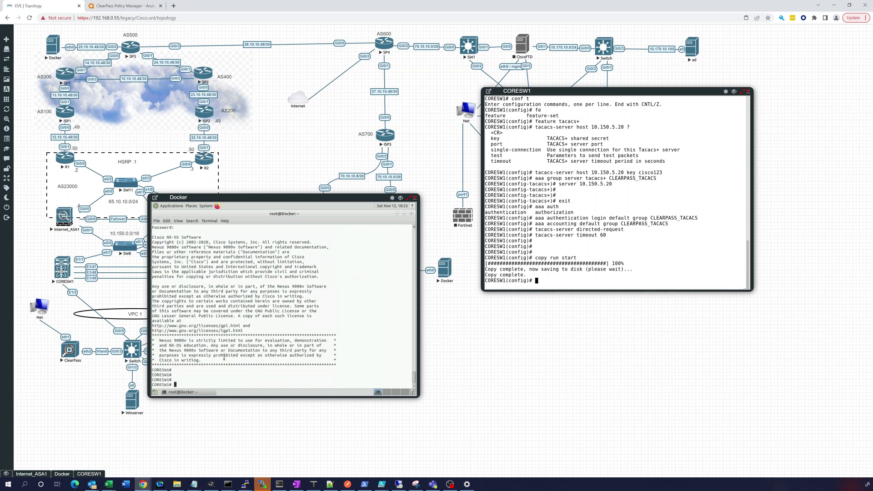
Display the full running configuration with show run, paging through to the end
{"action": "type", "text": "show run"}
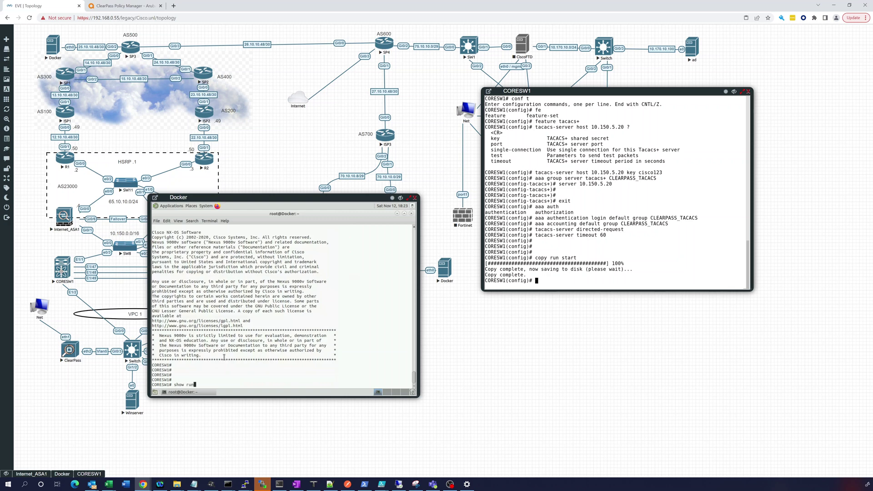
{"action": "key", "text": "Return"}
{"action": "key", "text": "space"}
{"action": "key", "text": "space"}
{"action": "key", "text": "space"}
{"action": "key", "text": "space"}
{"action": "key", "text": "space"}
{"action": "key", "text": "space"}
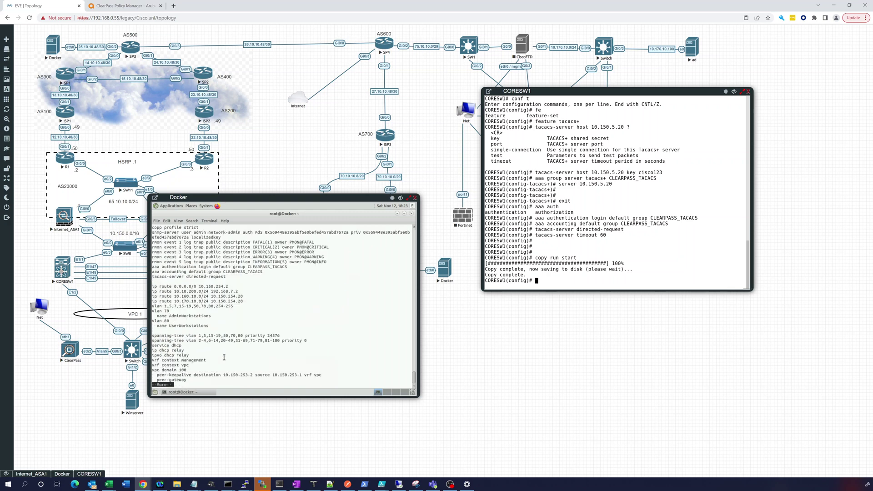
{"action": "key", "text": "space"}
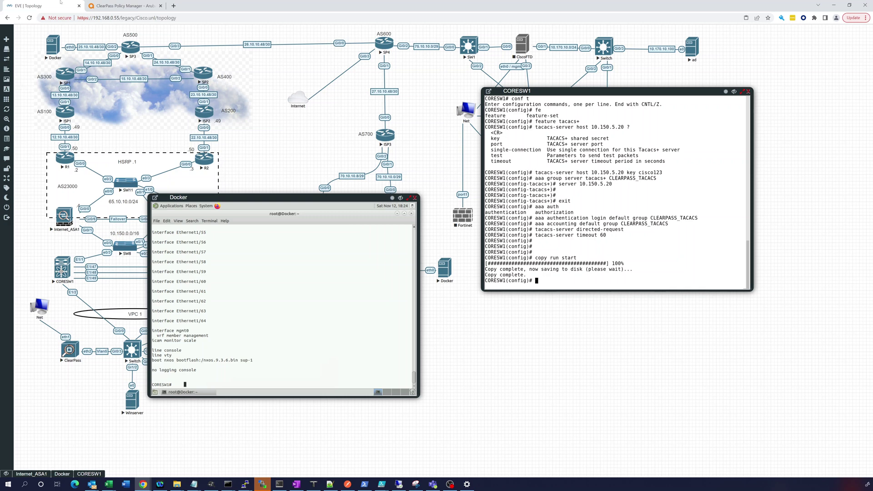
{"action": "left_click", "coordinate": [123, 6]}
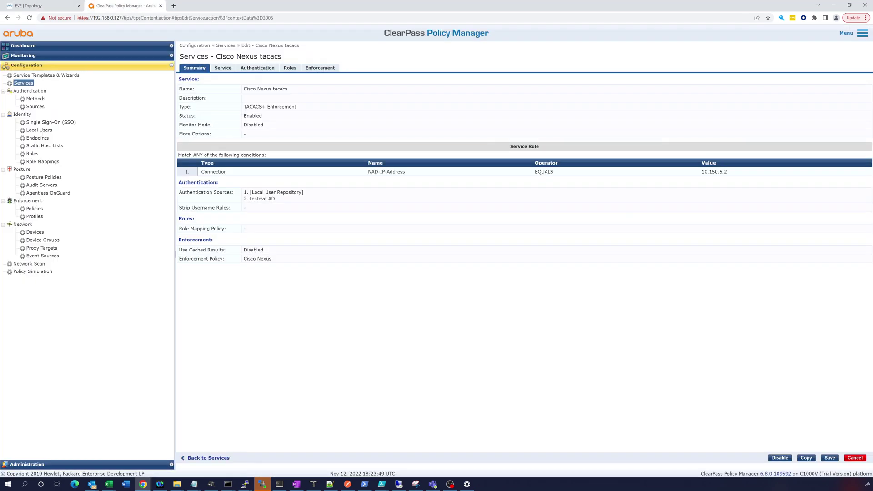
Open the Access Tracker and the newest Cisco Nexus tacacs session's request attributes
{"action": "left_click", "coordinate": [26, 56]}
{"action": "left_click", "coordinate": [38, 68]}
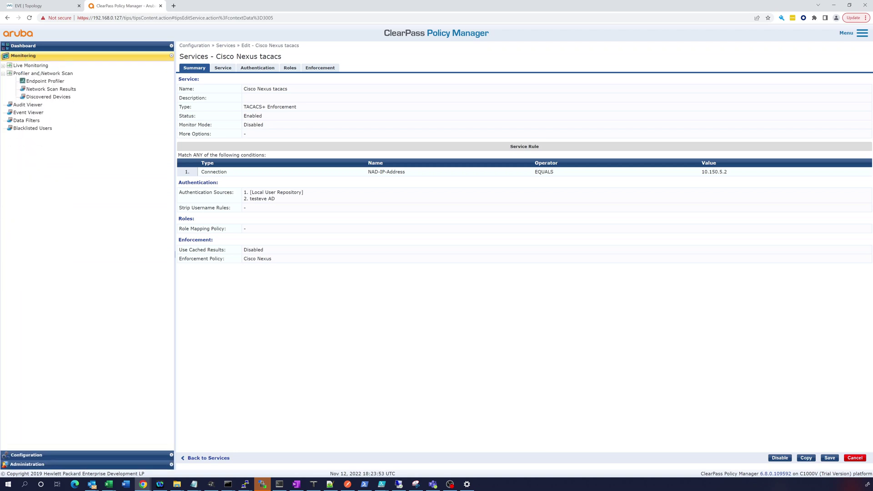
{"action": "left_click", "coordinate": [39, 67]}
{"action": "left_click", "coordinate": [43, 73]}
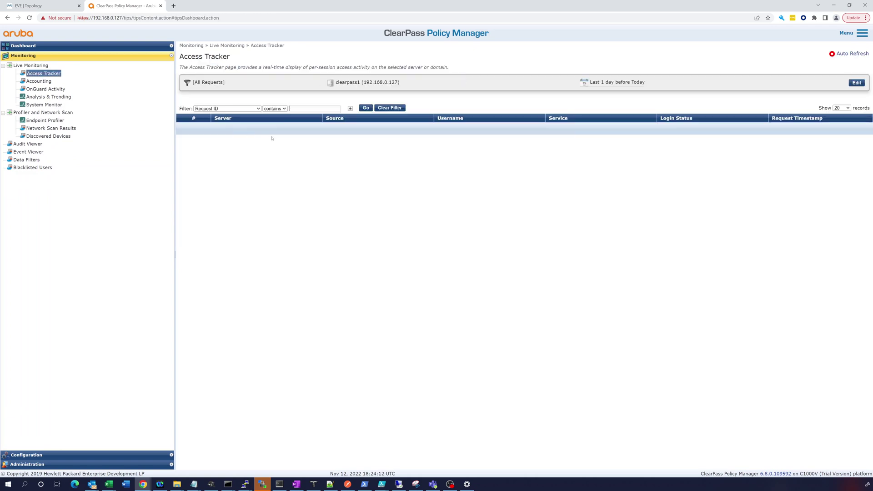
{"action": "left_click", "coordinate": [282, 127]}
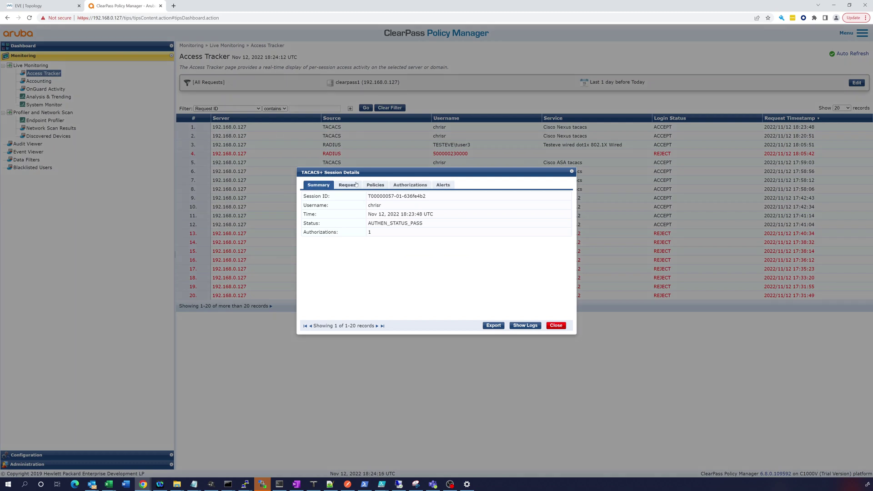
{"action": "left_click", "coordinate": [353, 184]}
{"action": "left_click", "coordinate": [377, 278]}
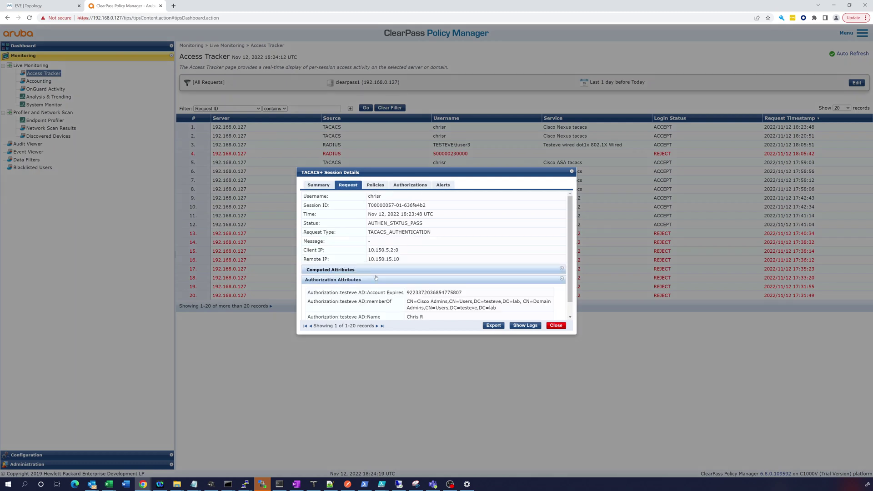
{"action": "scroll", "coordinate": [377, 286], "scroll_direction": "down", "scroll_amount": 1}
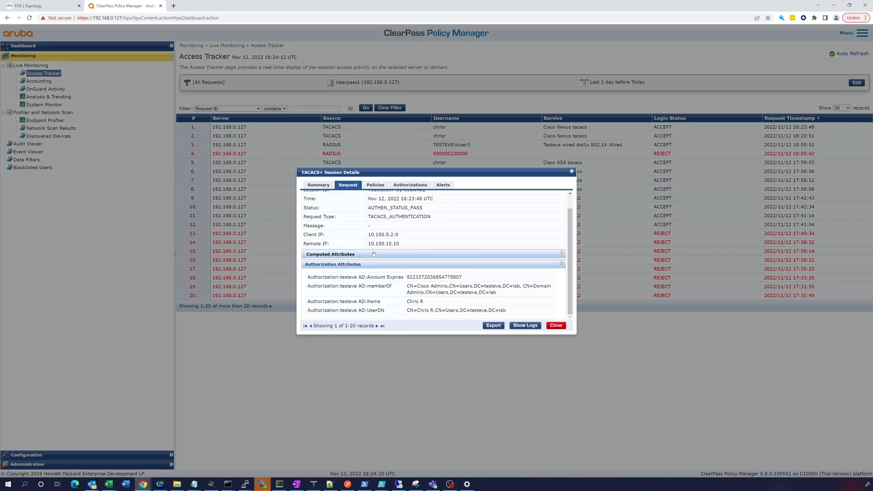
{"action": "left_click", "coordinate": [374, 254]}
{"action": "scroll", "coordinate": [381, 284], "scroll_direction": "up", "scroll_amount": 1}
Check the Nexus TACACS Cisco Priv 15 profile, authorized commands and alerts, then close the details
{"action": "left_click", "coordinate": [383, 187]}
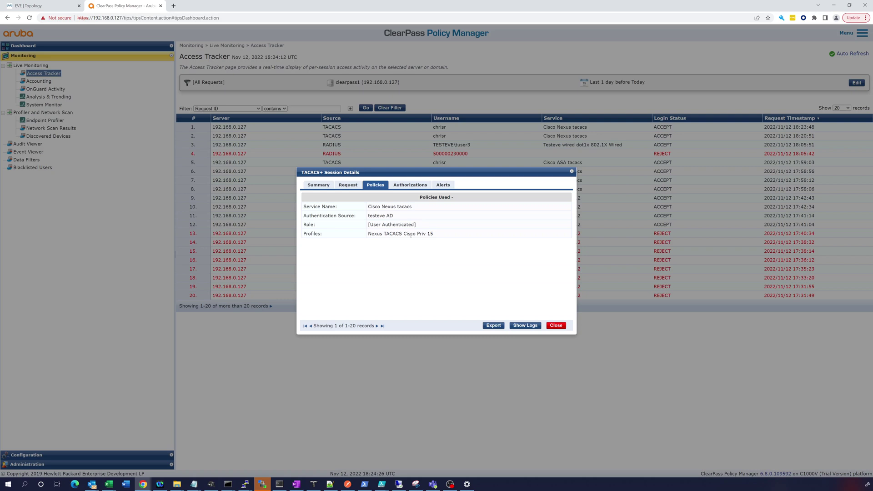
{"action": "left_click", "coordinate": [404, 186]}
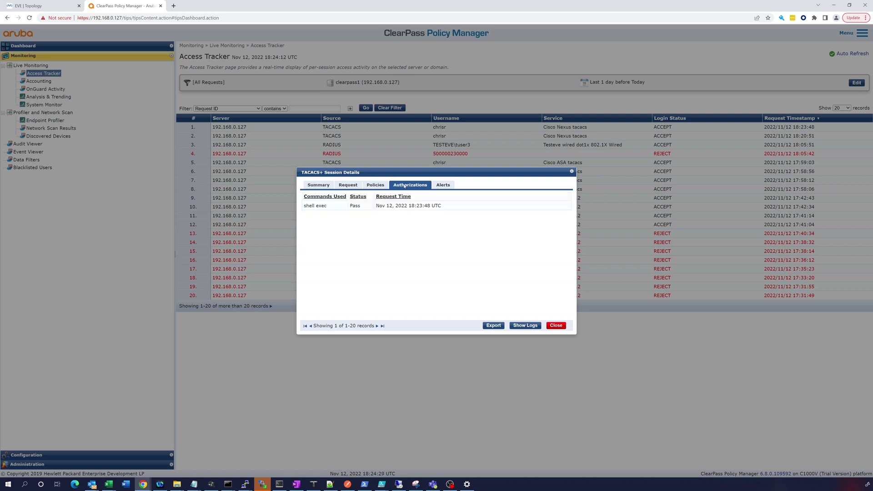
{"action": "left_click", "coordinate": [444, 186]}
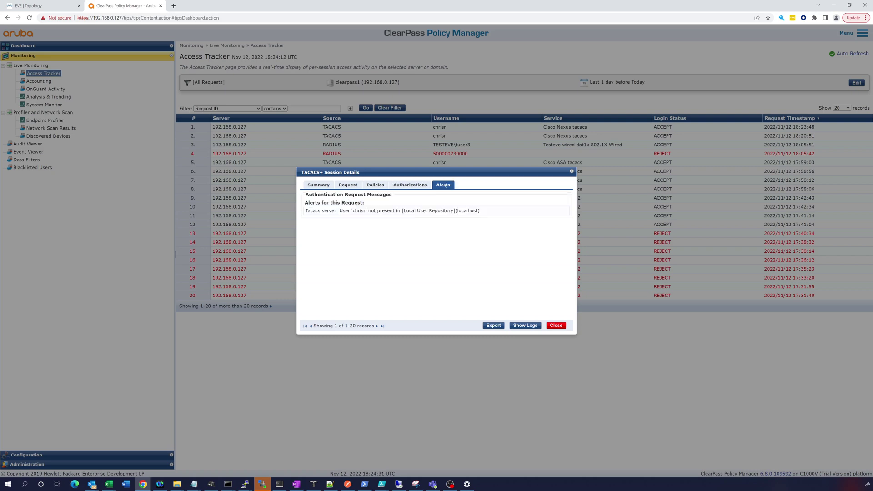
{"action": "left_click", "coordinate": [353, 186]}
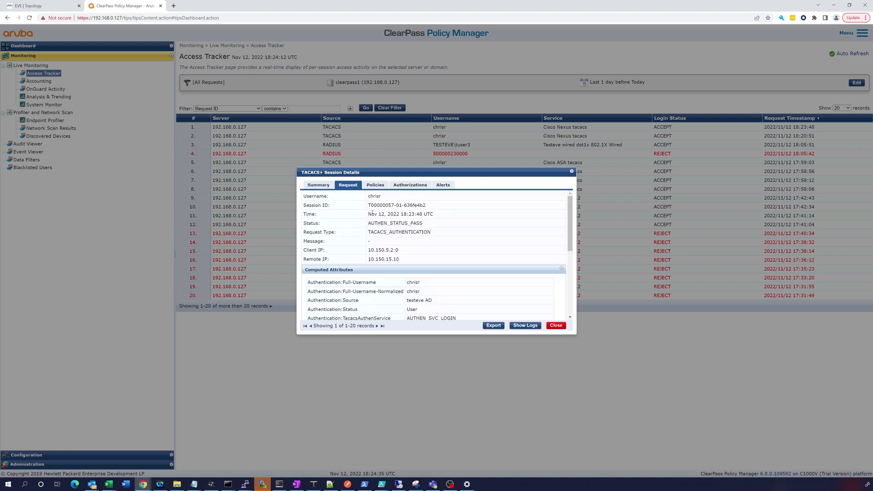
{"action": "scroll", "coordinate": [388, 271], "scroll_direction": "down", "scroll_amount": 5}
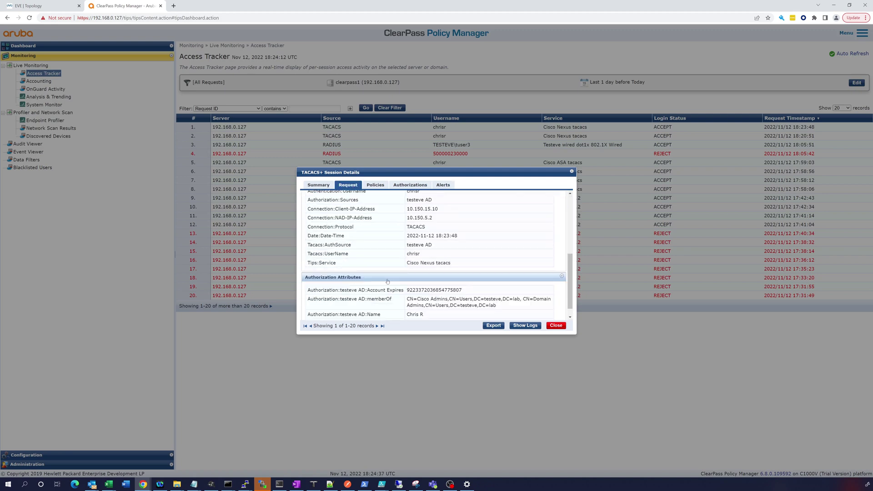
{"action": "scroll", "coordinate": [388, 281], "scroll_direction": "down", "scroll_amount": 1}
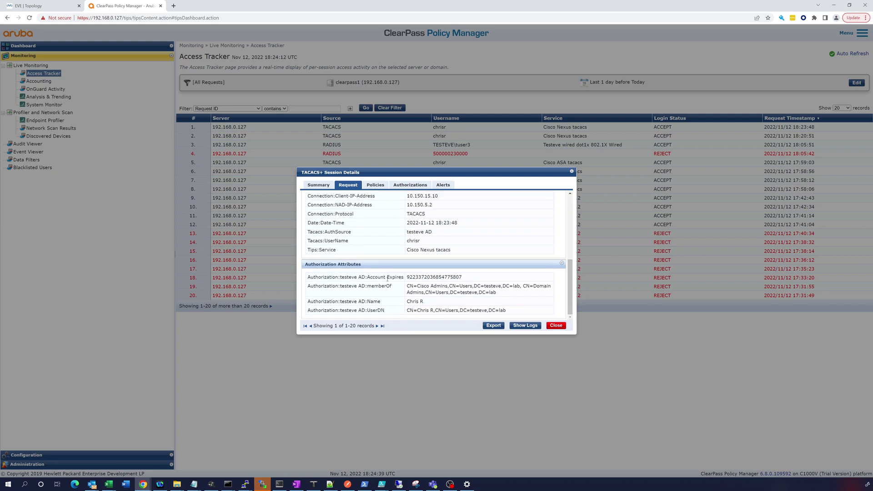
{"action": "scroll", "coordinate": [388, 278], "scroll_direction": "up", "scroll_amount": 6}
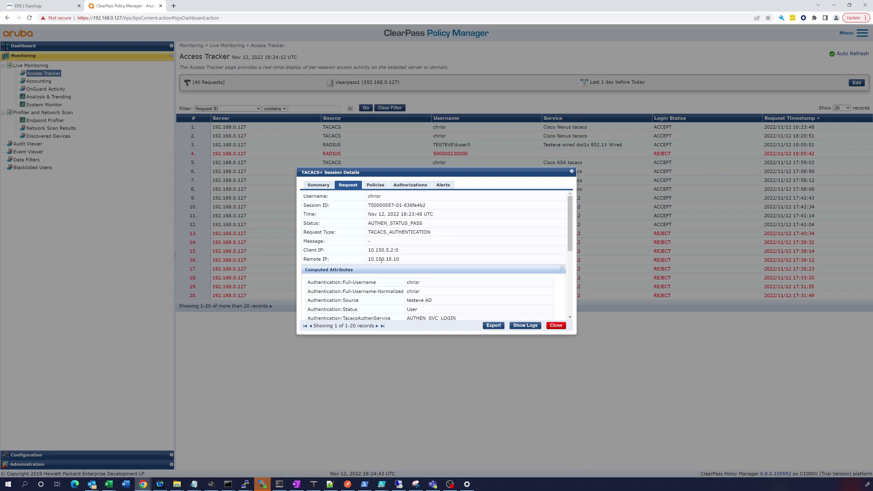
{"action": "left_click", "coordinate": [414, 183]}
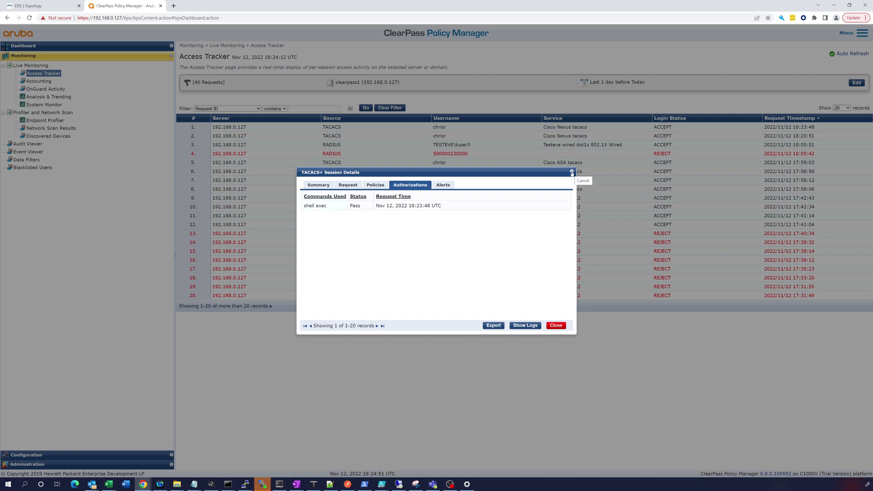
{"action": "left_click", "coordinate": [572, 172]}
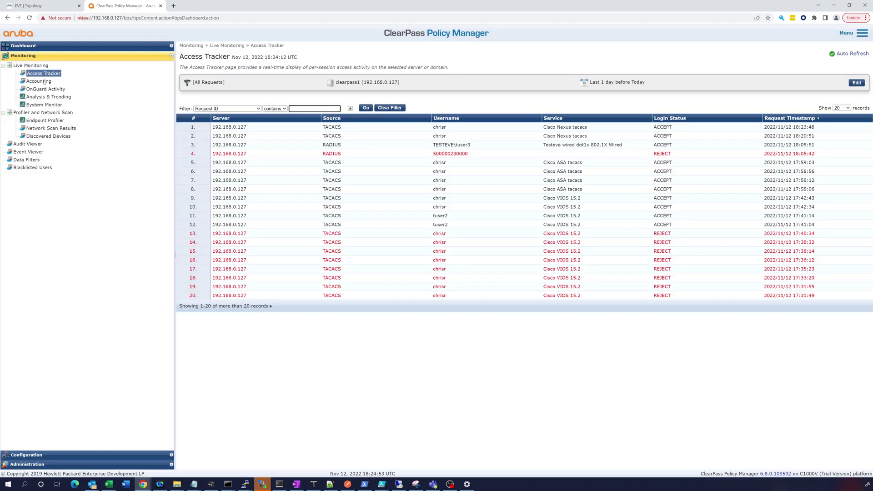
Review the latest 10.150.5.2 TACACS accounting record's Request, Auth Sessions and Details tabs, then close it
{"action": "left_click", "coordinate": [41, 81]}
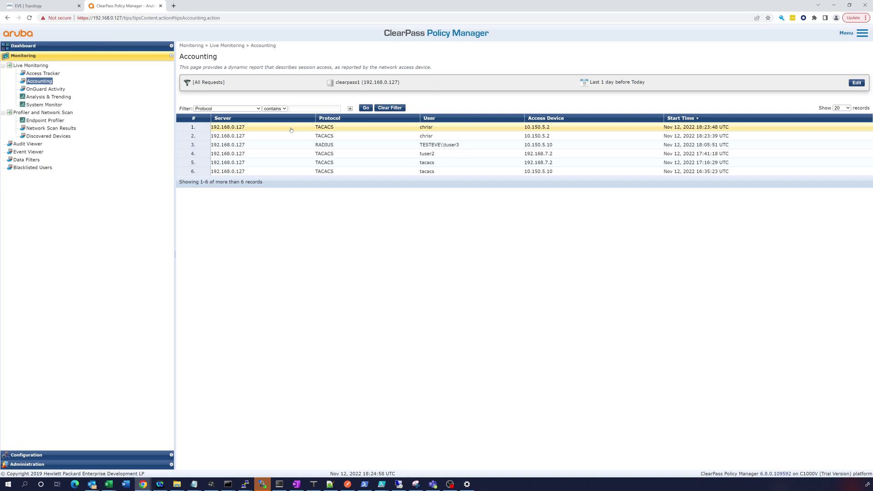
{"action": "left_click", "coordinate": [291, 130]}
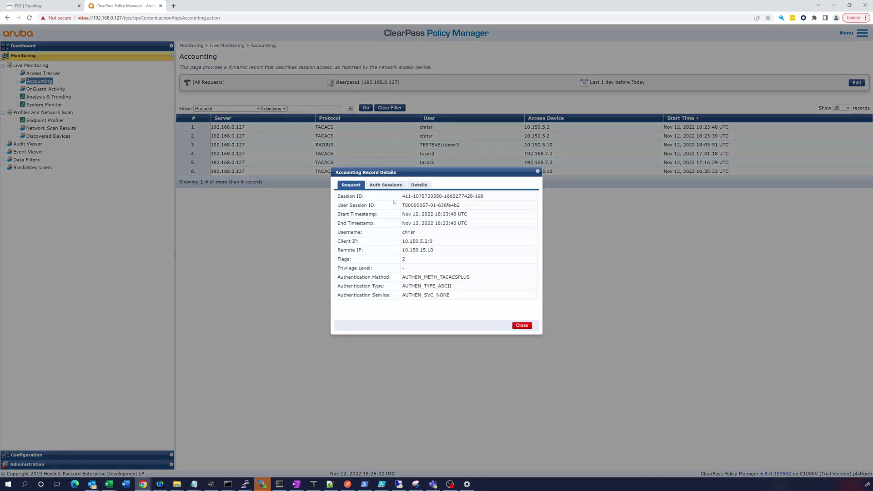
{"action": "left_click", "coordinate": [386, 185]}
{"action": "left_click", "coordinate": [416, 185]}
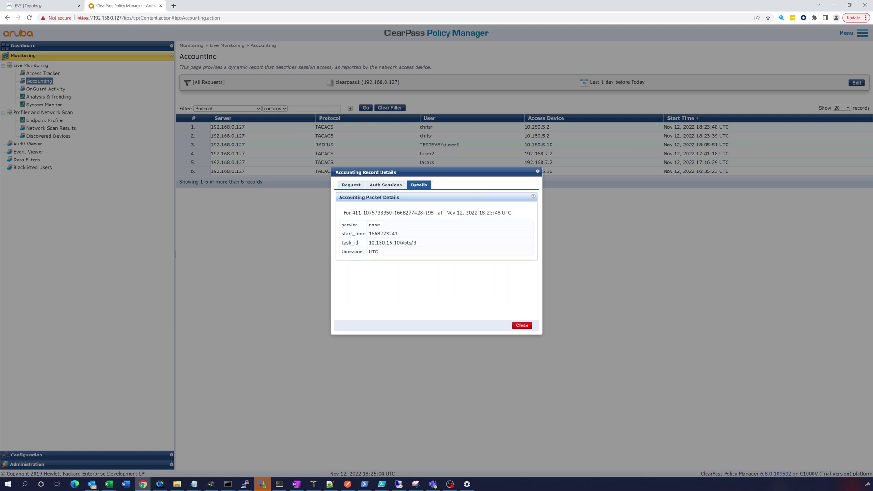
{"action": "left_click", "coordinate": [390, 186]}
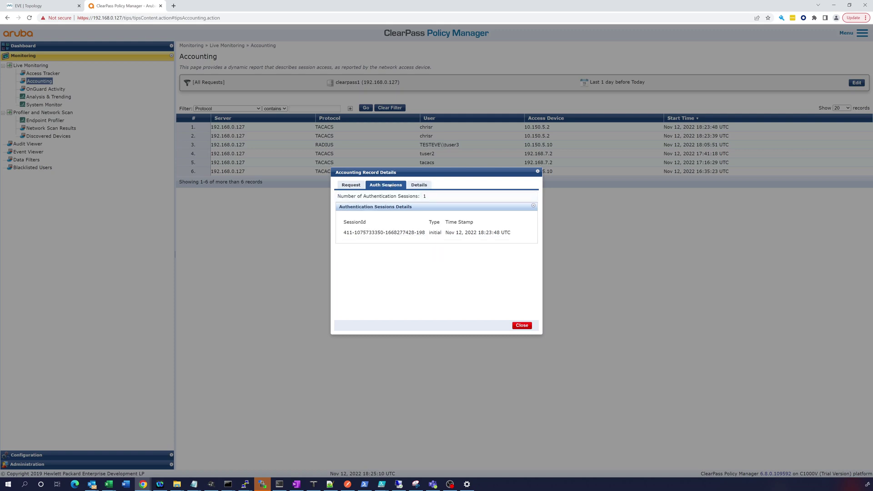
{"action": "left_click", "coordinate": [344, 185]}
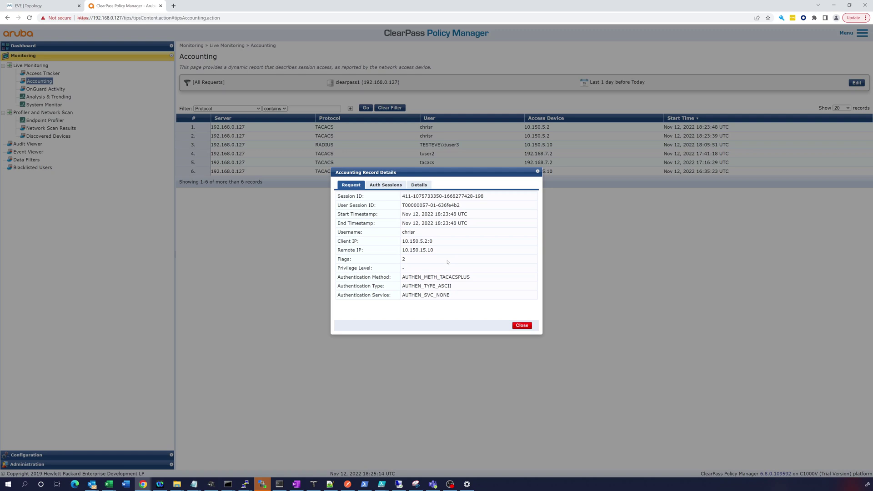
{"action": "left_click", "coordinate": [537, 171]}
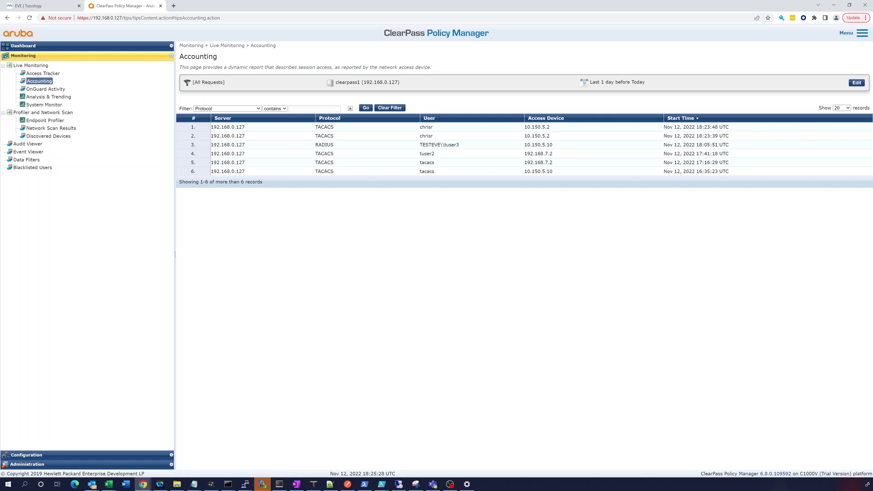
{"action": "key", "text": "alt+Tab"}
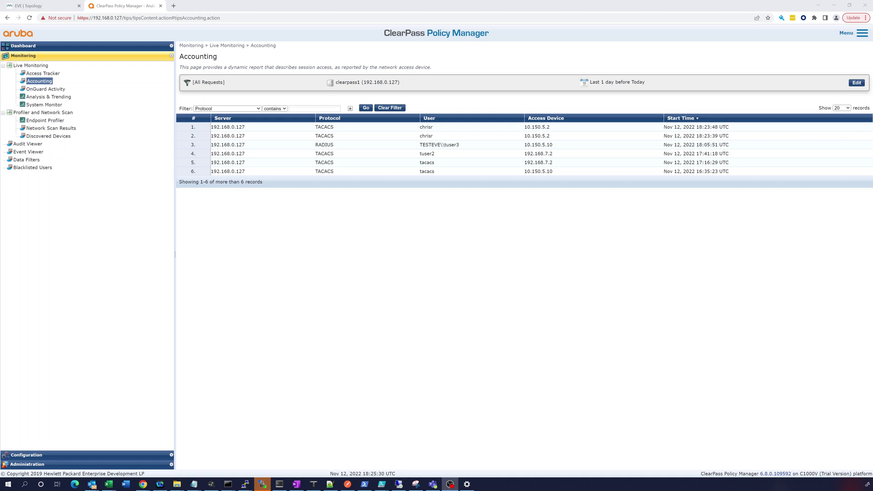